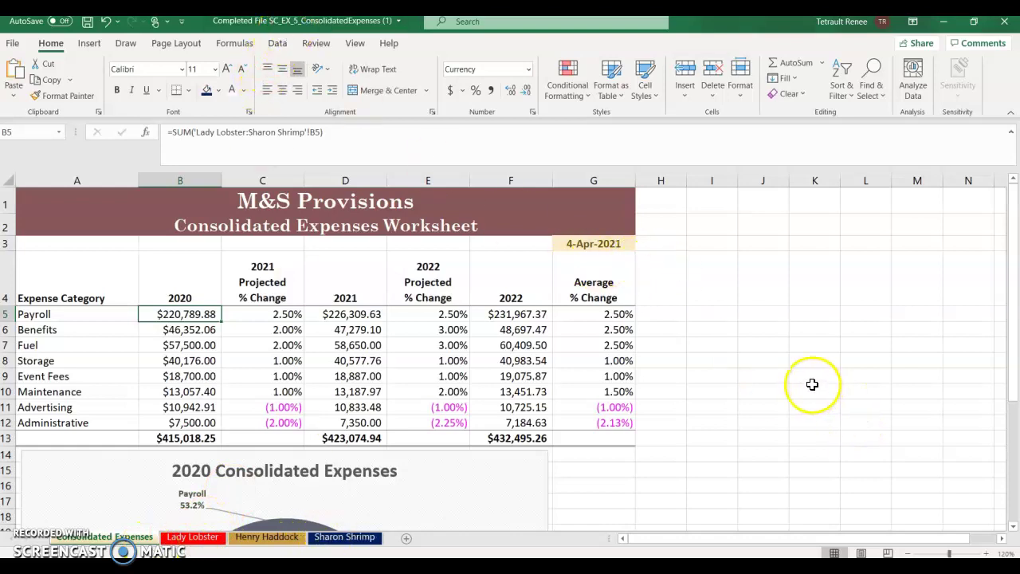
# - Copy the Lady Lobster sheet into a new workbook, keeping the original
pyautogui.rightClick(207, 539)
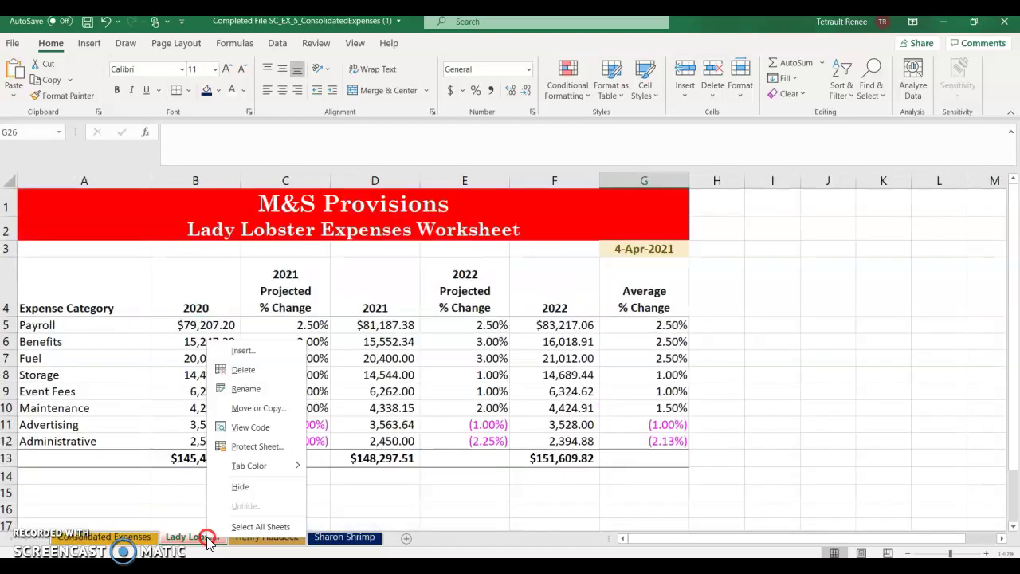
pyautogui.click(253, 410)
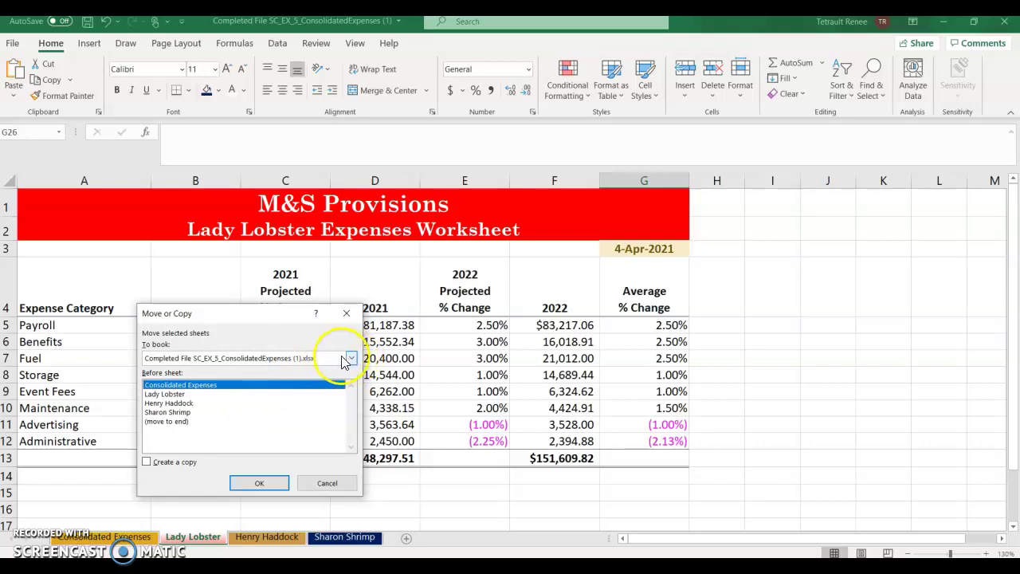
pyautogui.click(351, 359)
pyautogui.click(152, 373)
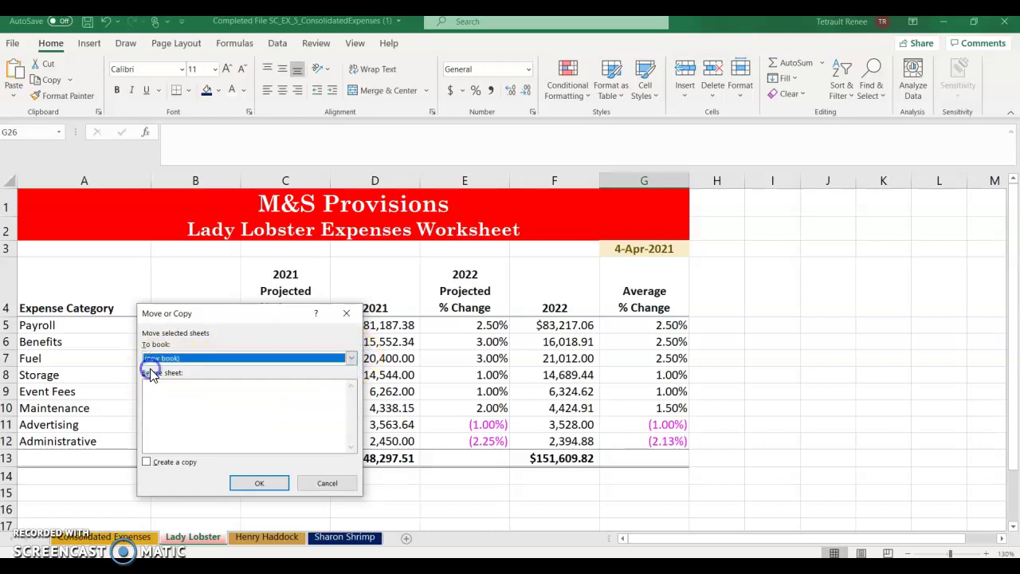
pyautogui.click(147, 462)
pyautogui.click(236, 483)
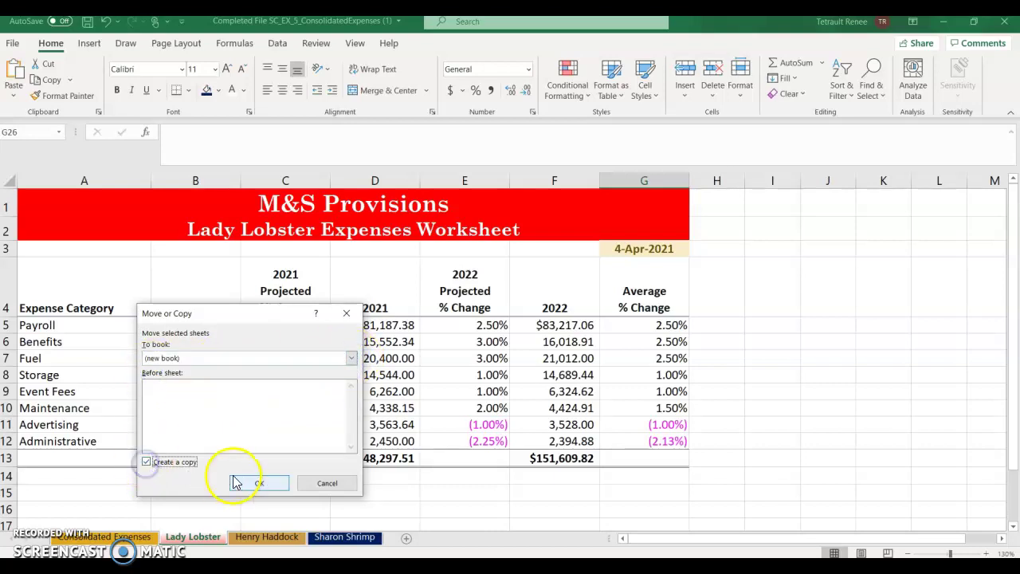
pyautogui.click(249, 484)
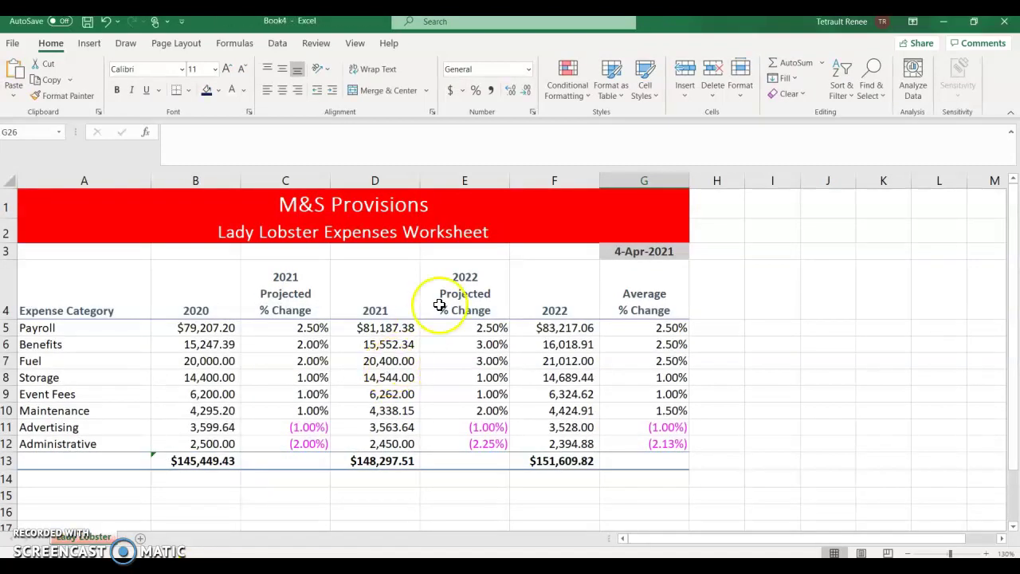
# - Save the new workbook as 'Lady Lobster' in Delete Folder
pyautogui.click(12, 43)
pyautogui.click(30, 221)
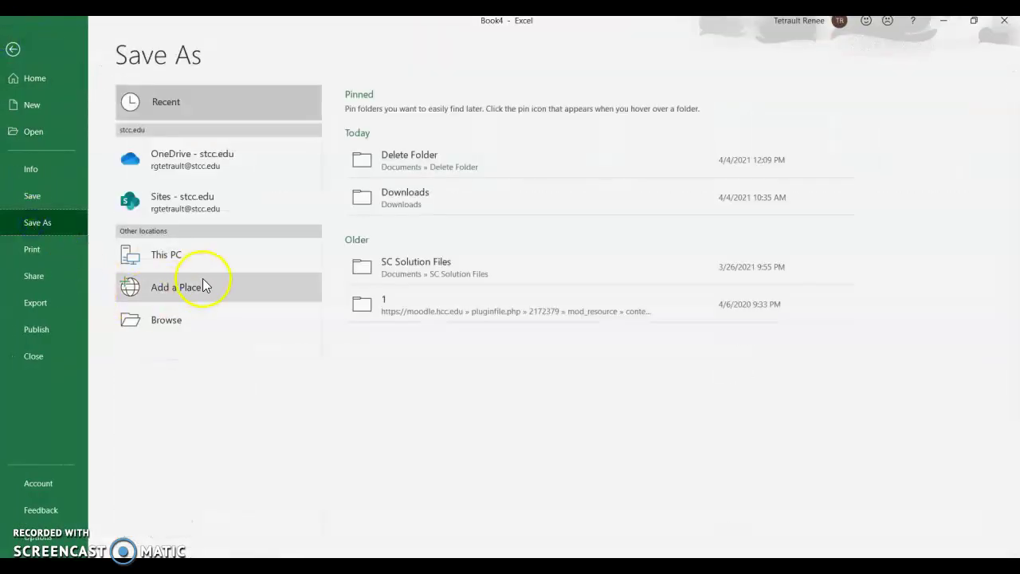
pyautogui.click(389, 157)
pyautogui.click(422, 112)
pyautogui.write('Lady')
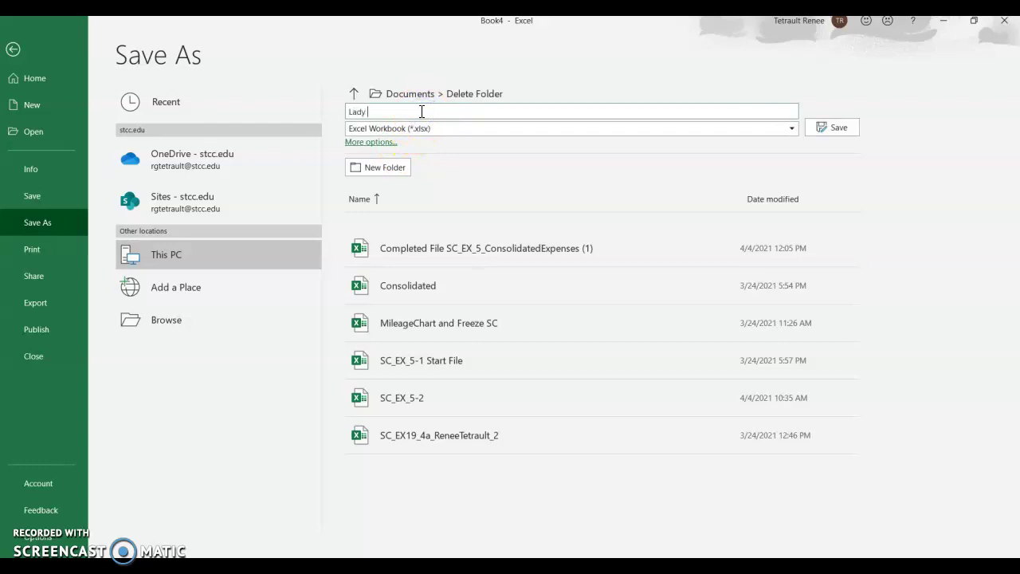
pyautogui.write(' Lobster')
pyautogui.press('Return')
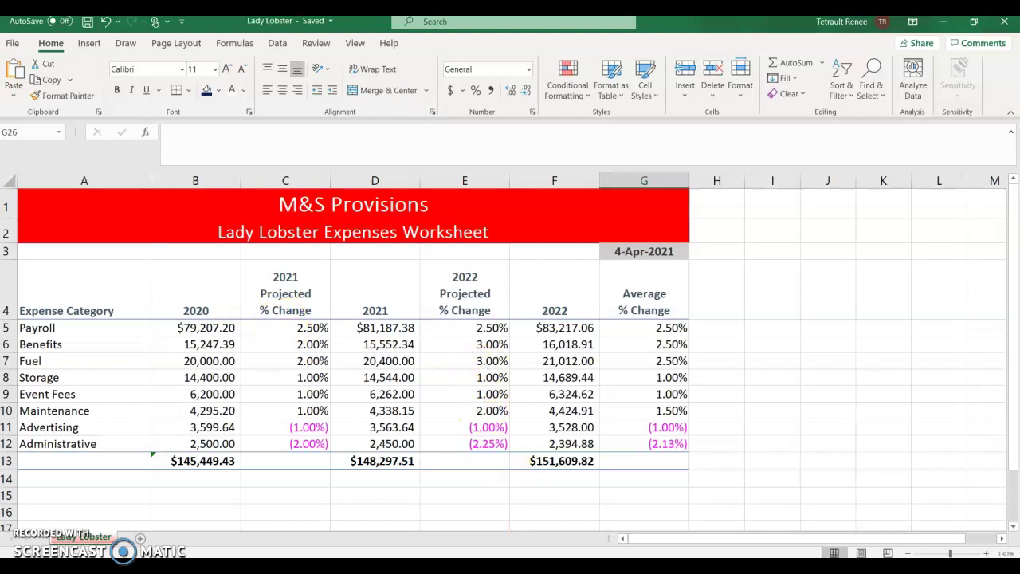
pyautogui.moveTo(570, 567)
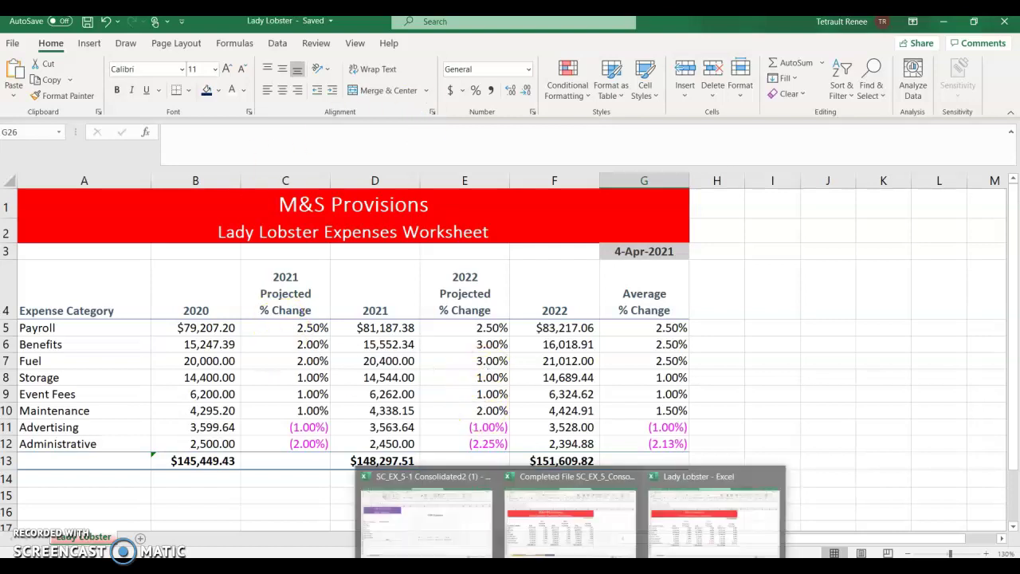
pyautogui.click(537, 520)
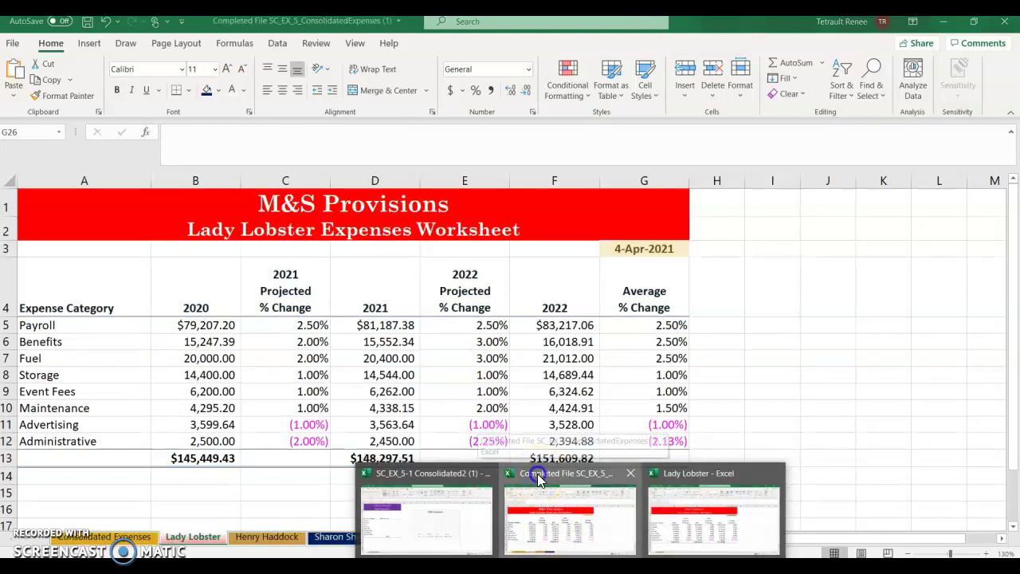
pyautogui.rightClick(293, 542)
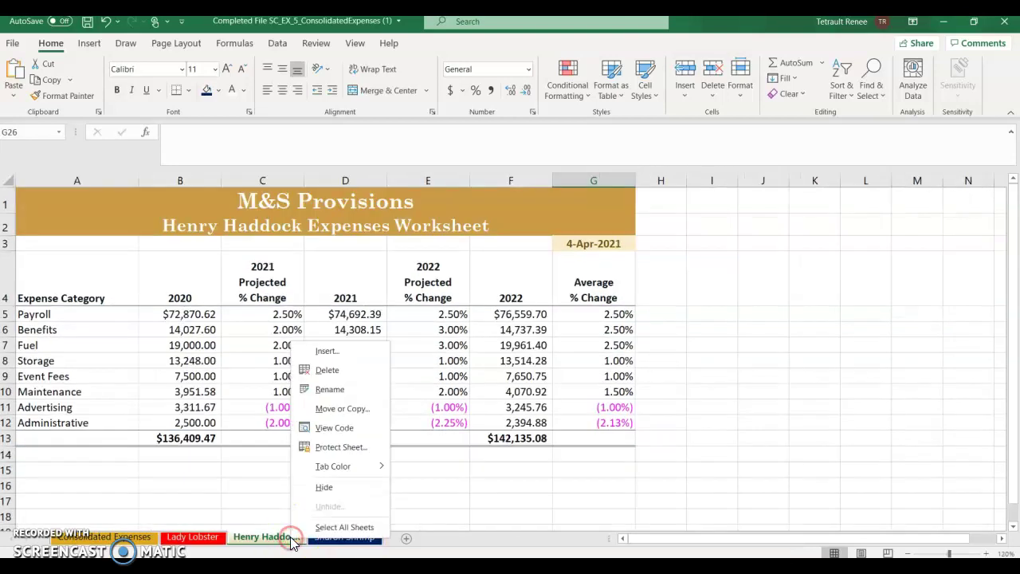
pyautogui.click(333, 409)
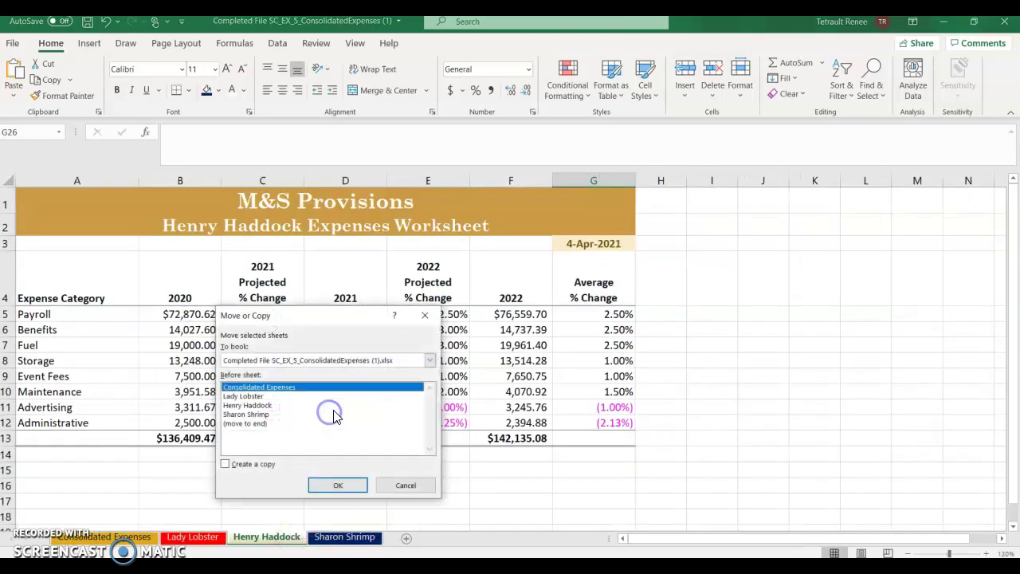
pyautogui.click(431, 361)
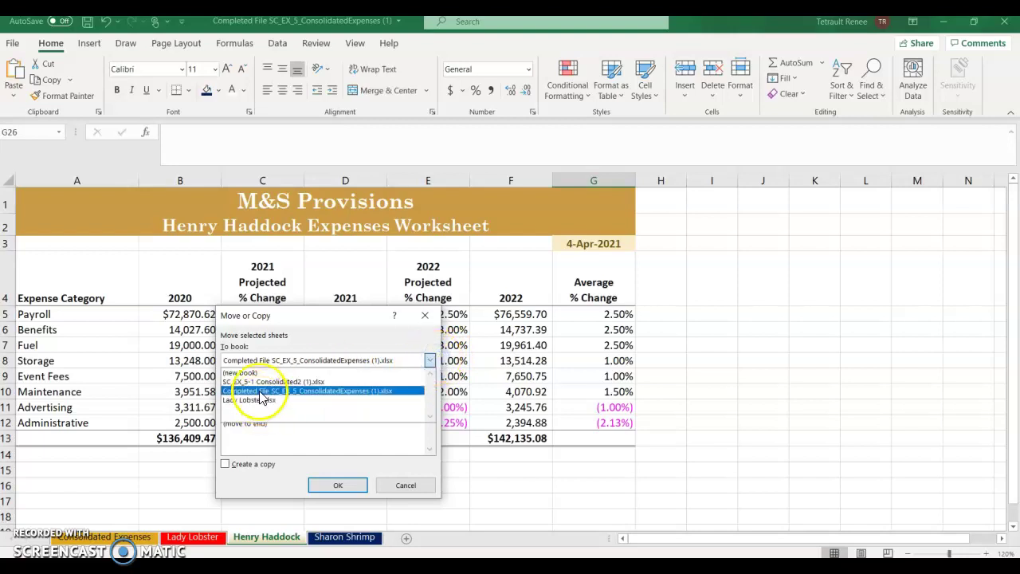
pyautogui.click(250, 373)
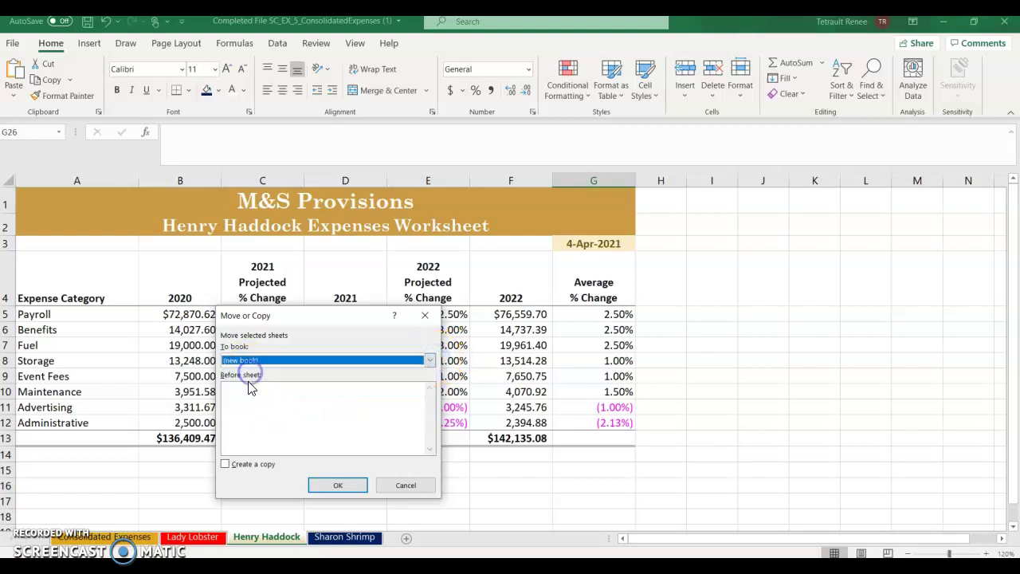
pyautogui.click(225, 464)
pyautogui.click(334, 486)
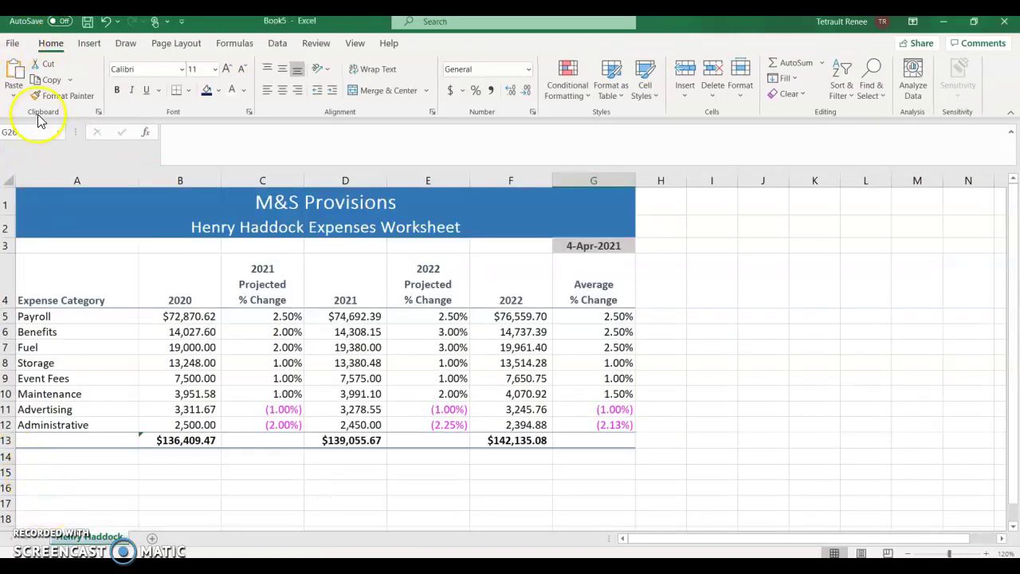
pyautogui.click(15, 43)
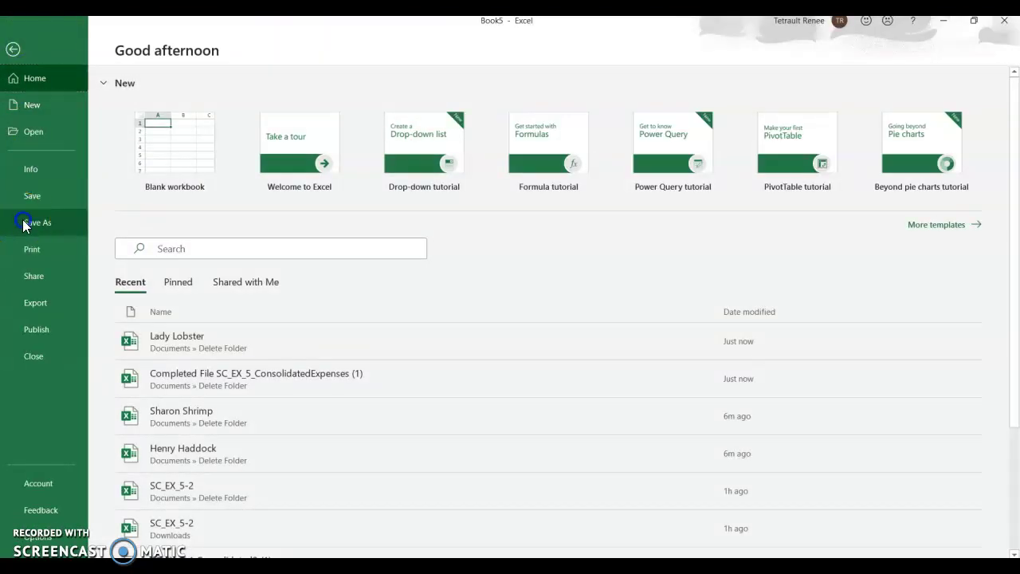
pyautogui.click(27, 223)
pyautogui.click(360, 199)
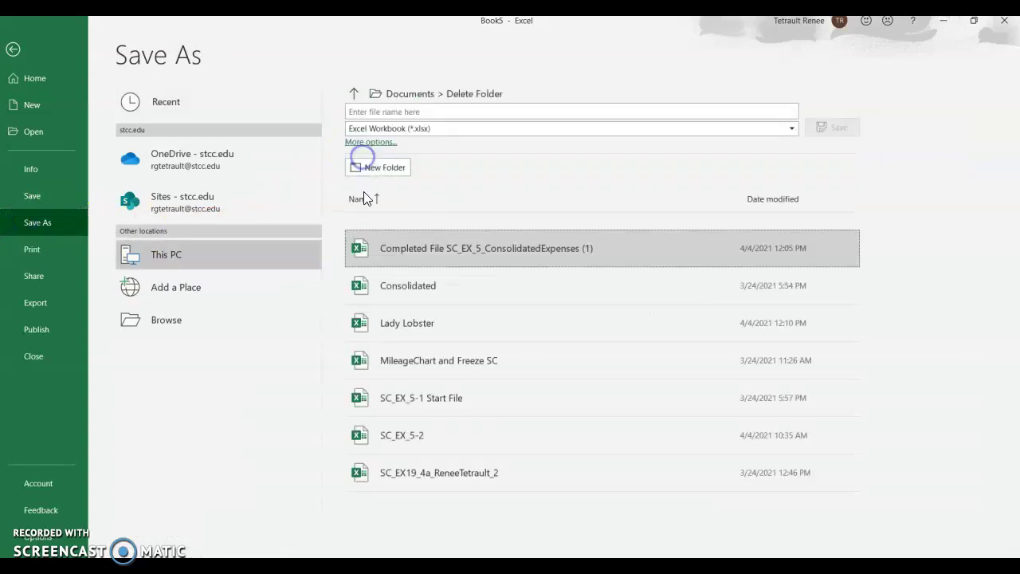
pyautogui.click(420, 111)
pyautogui.write('Henry Haddock')
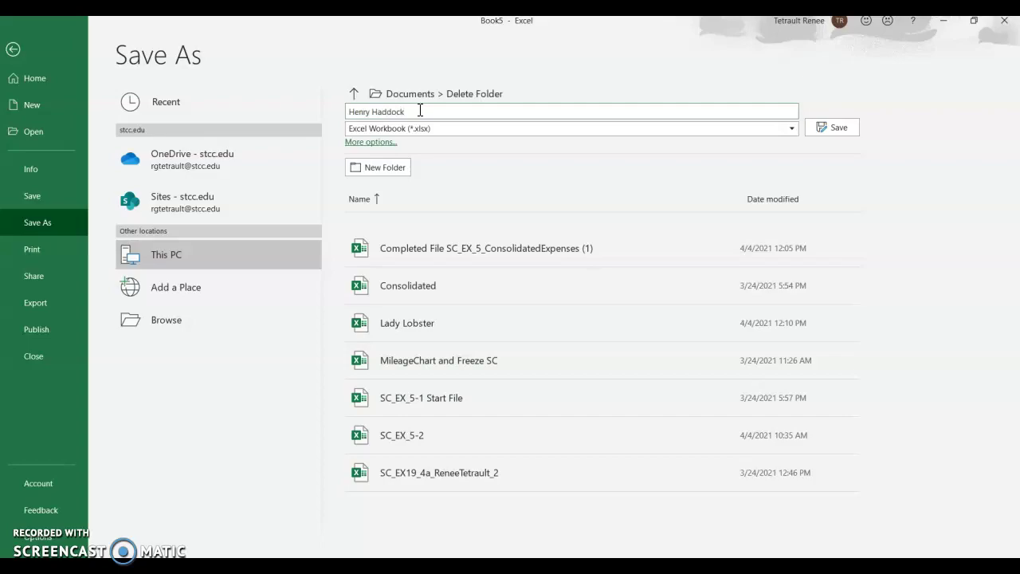
pyautogui.press('Return')
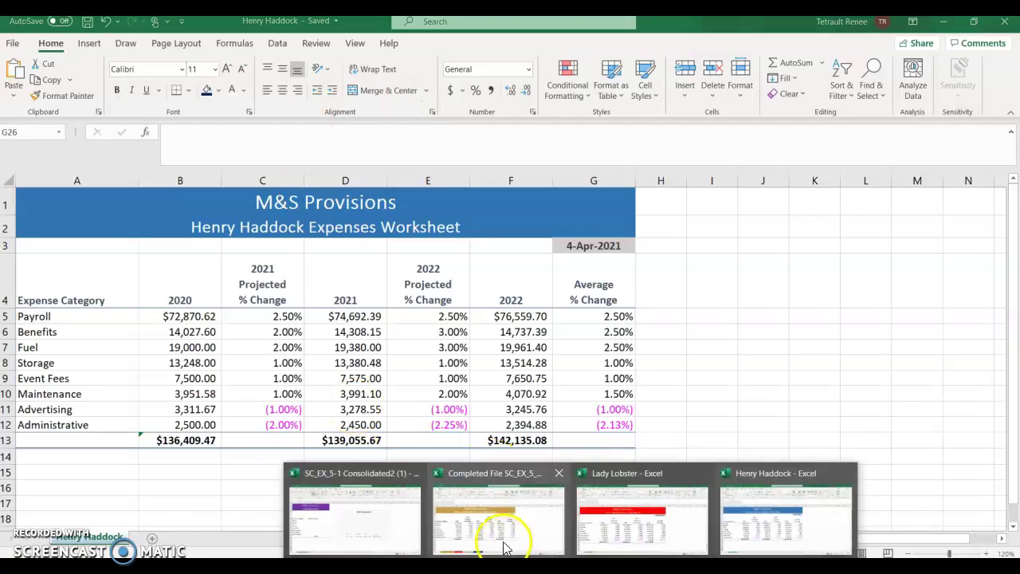
# - From the consolidated workbook, copy the Sharon Shrimp sheet into a new workbook
pyautogui.click(465, 486)
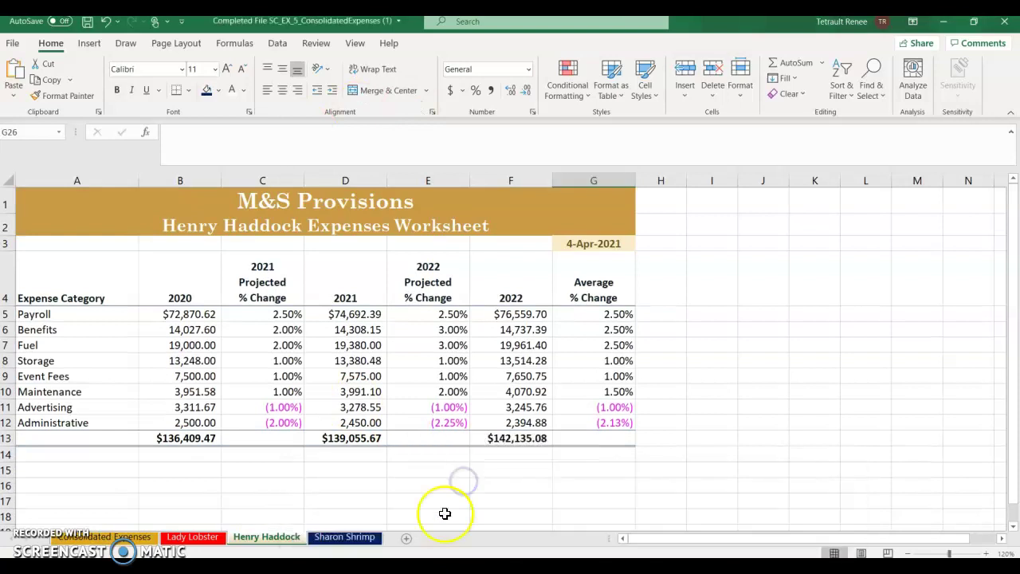
pyautogui.rightClick(333, 537)
pyautogui.click(389, 413)
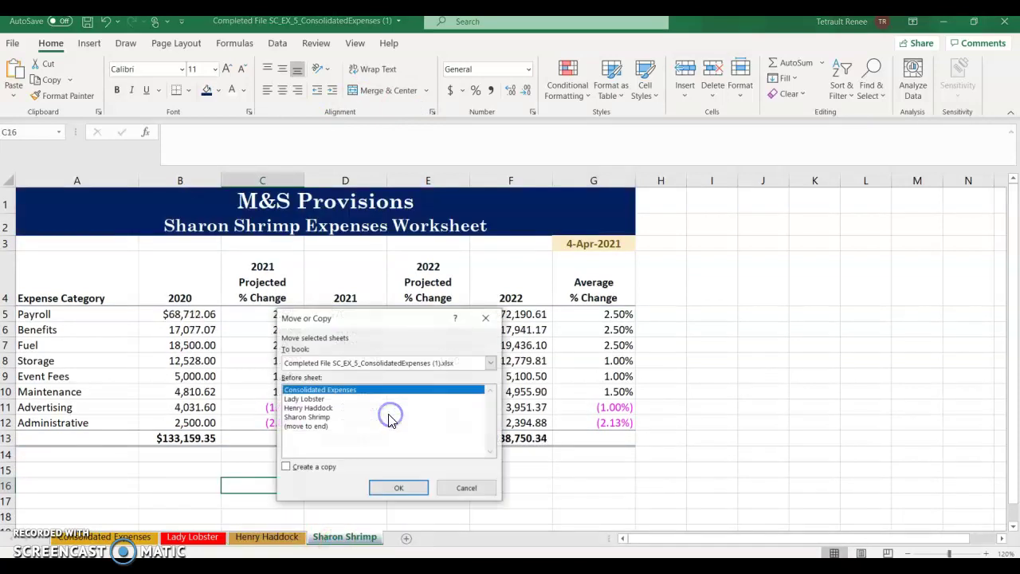
pyautogui.click(459, 365)
pyautogui.click(299, 375)
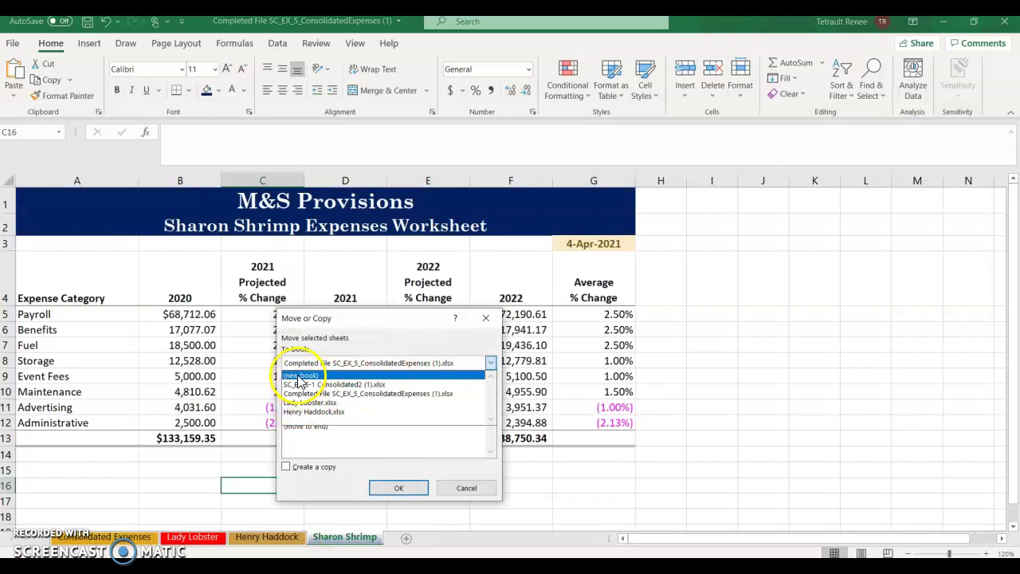
pyautogui.click(286, 468)
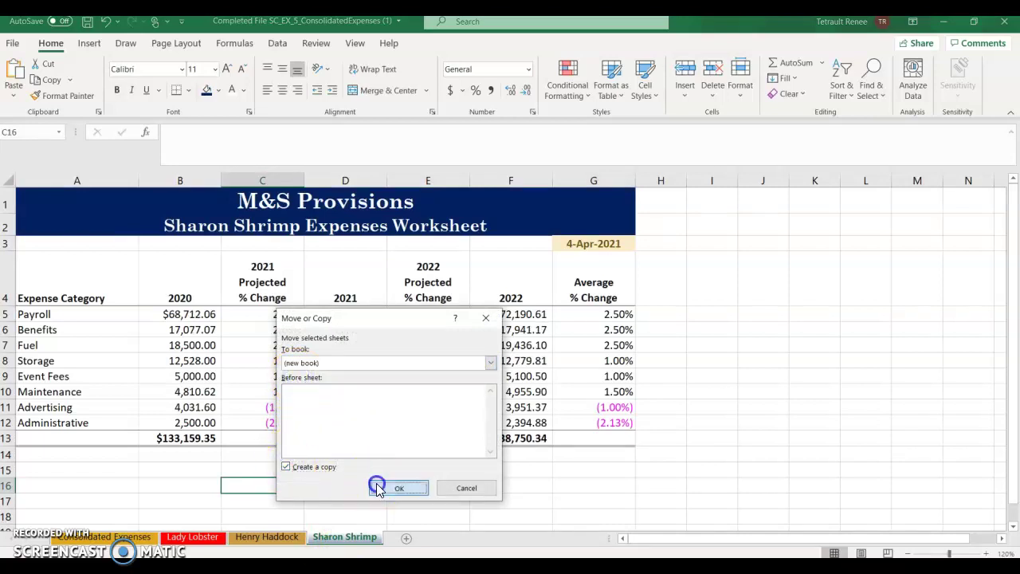
pyautogui.click(397, 487)
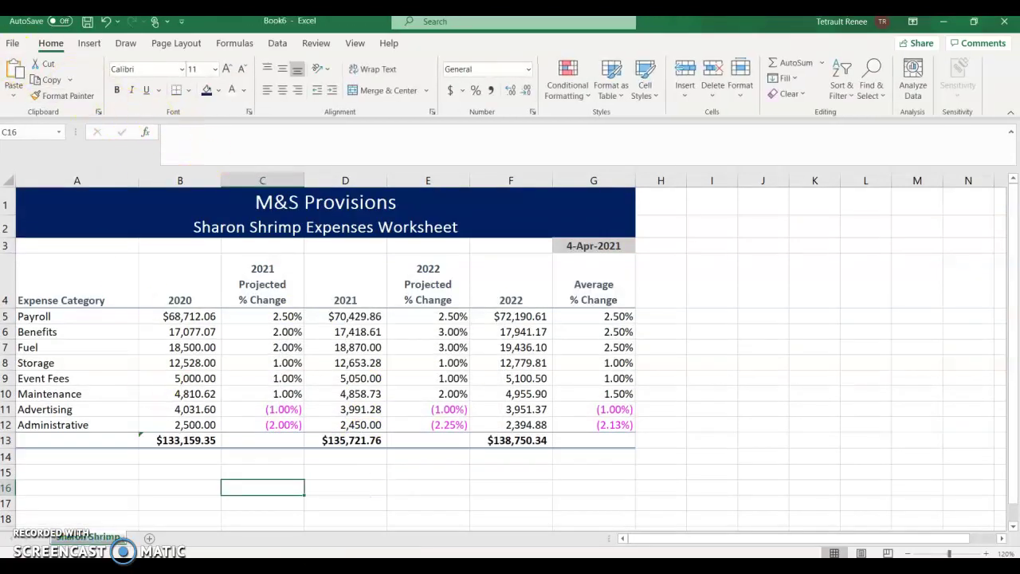
# - Save the new workbook as 'Sharon Shrimp' in Delete Folder
pyautogui.click(12, 46)
pyautogui.click(38, 224)
pyautogui.click(389, 156)
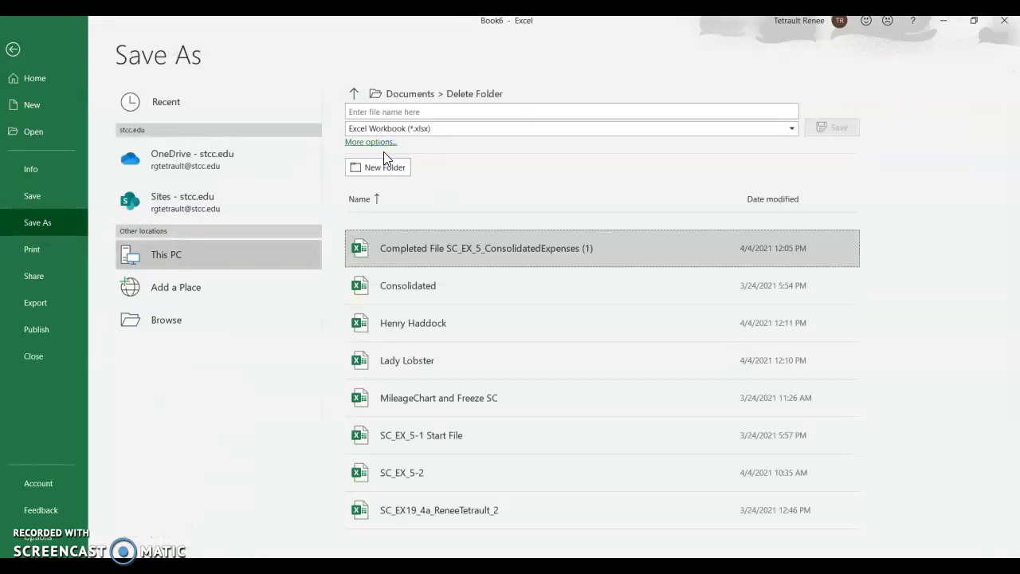
pyautogui.click(399, 115)
pyautogui.write('Sha')
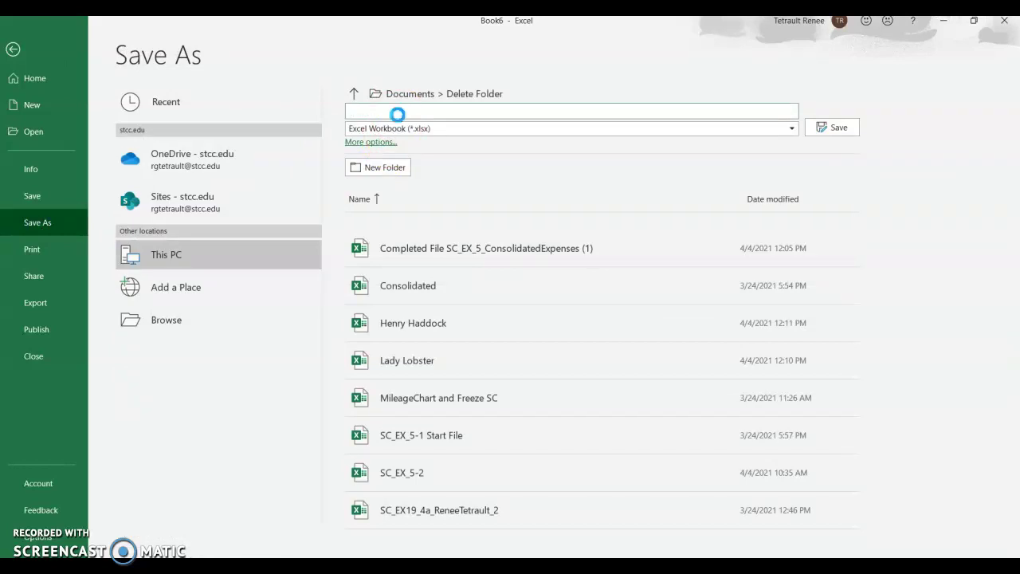
pyautogui.press('Return')
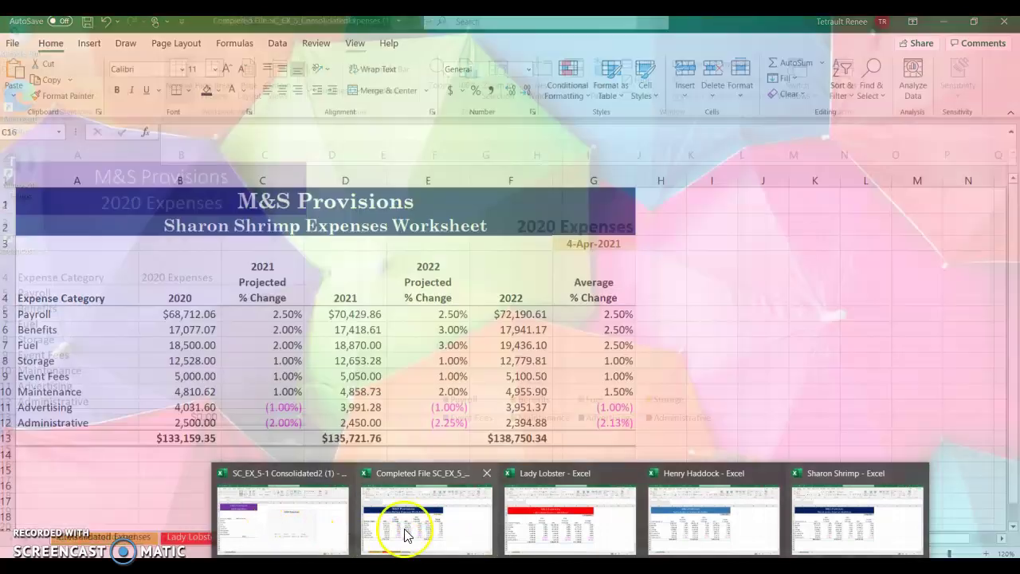
# - Close the consolidated expenses workbook on its Consolidated Expenses sheet, saving changes
pyautogui.click(404, 529)
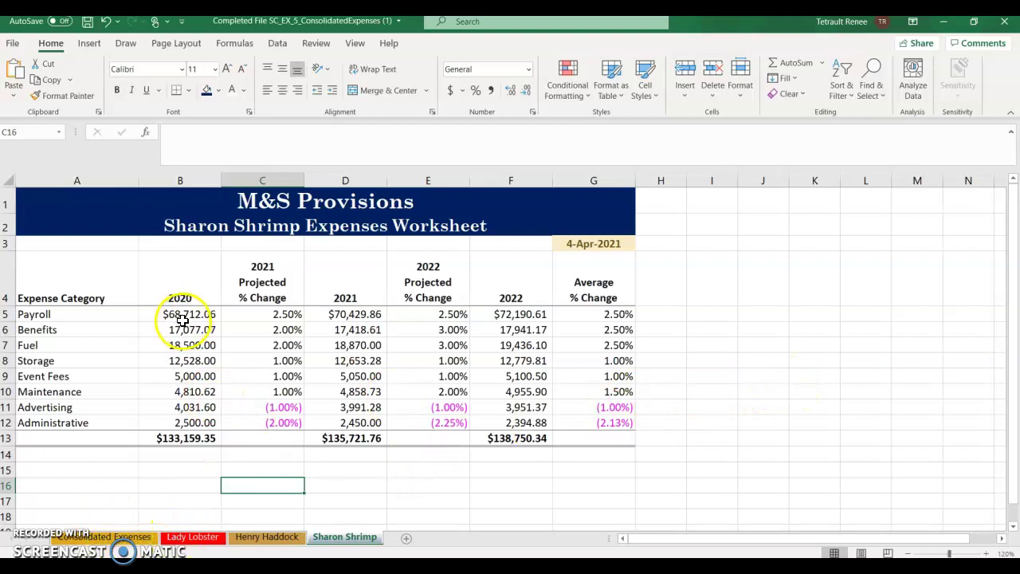
pyautogui.click(127, 536)
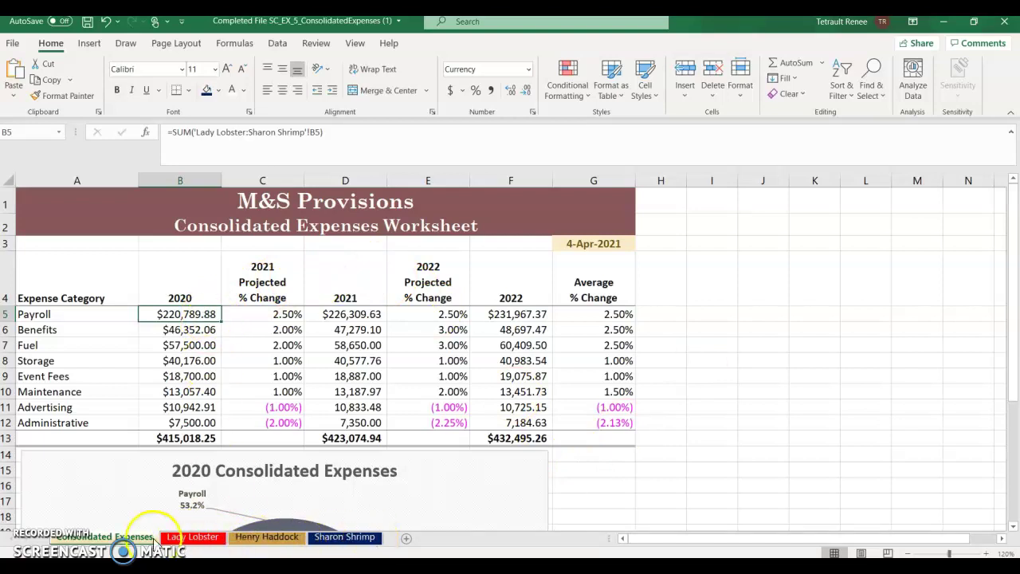
pyautogui.click(1003, 28)
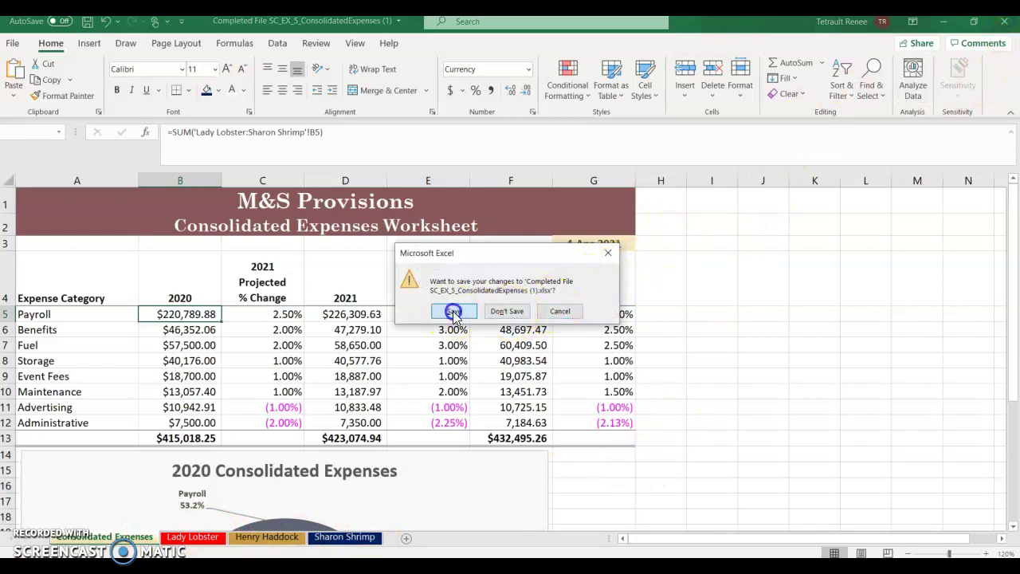
pyautogui.click(454, 312)
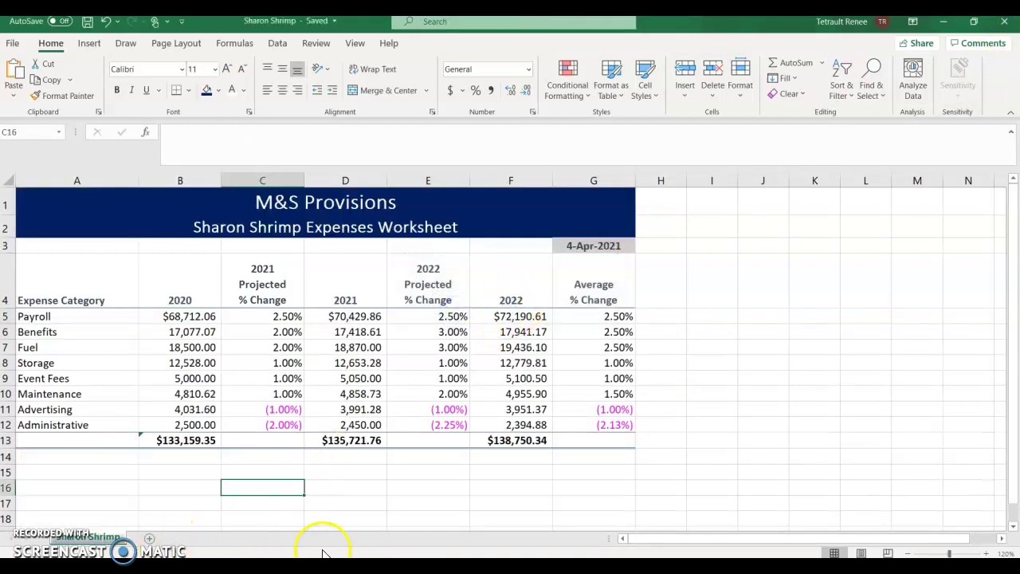
pyautogui.moveTo(570, 565)
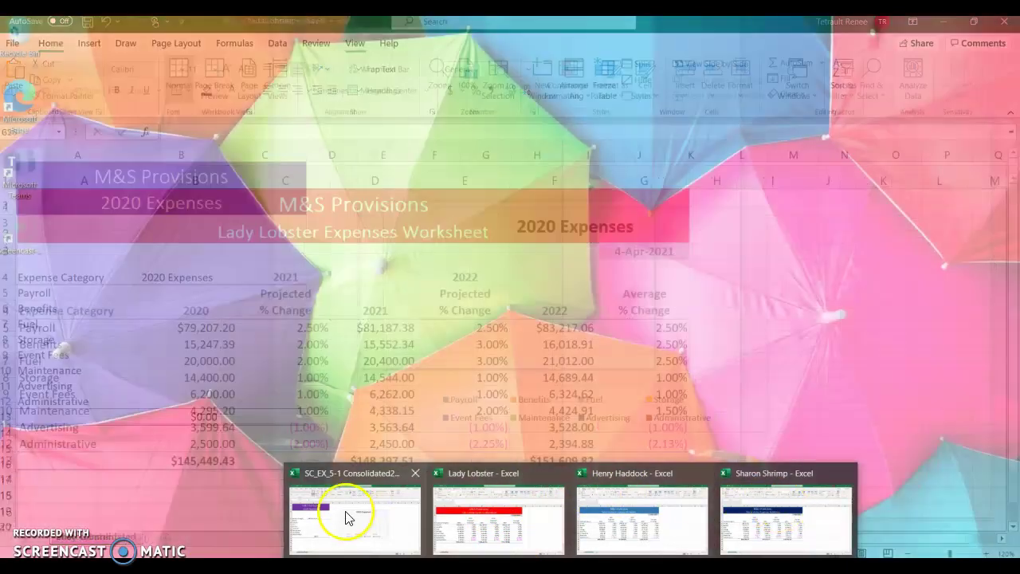
# - Bring SC_EX_5-1 Consolidated2 to the front and select the Payroll cell B5
pyautogui.moveTo(337, 519)
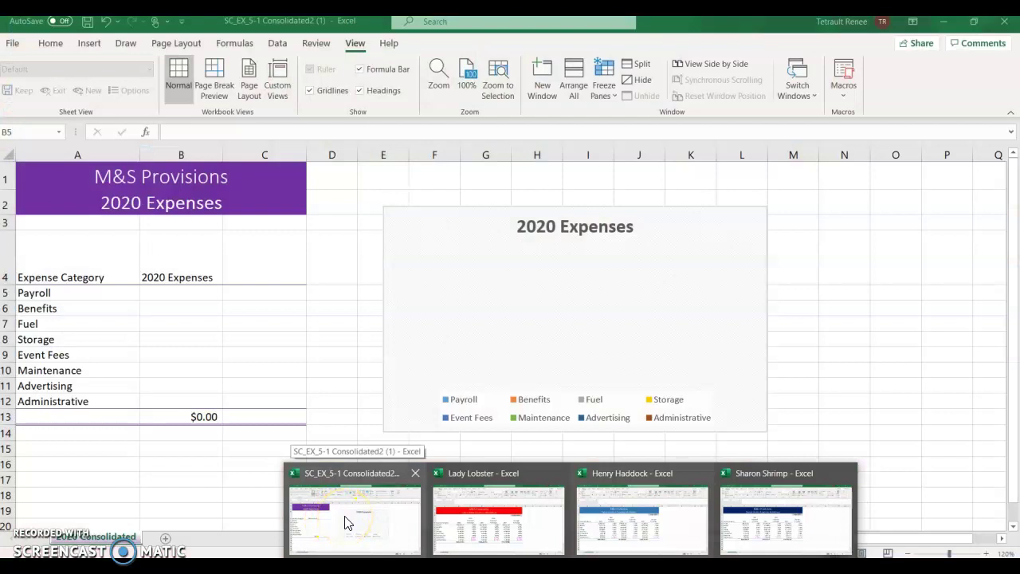
pyautogui.click(348, 523)
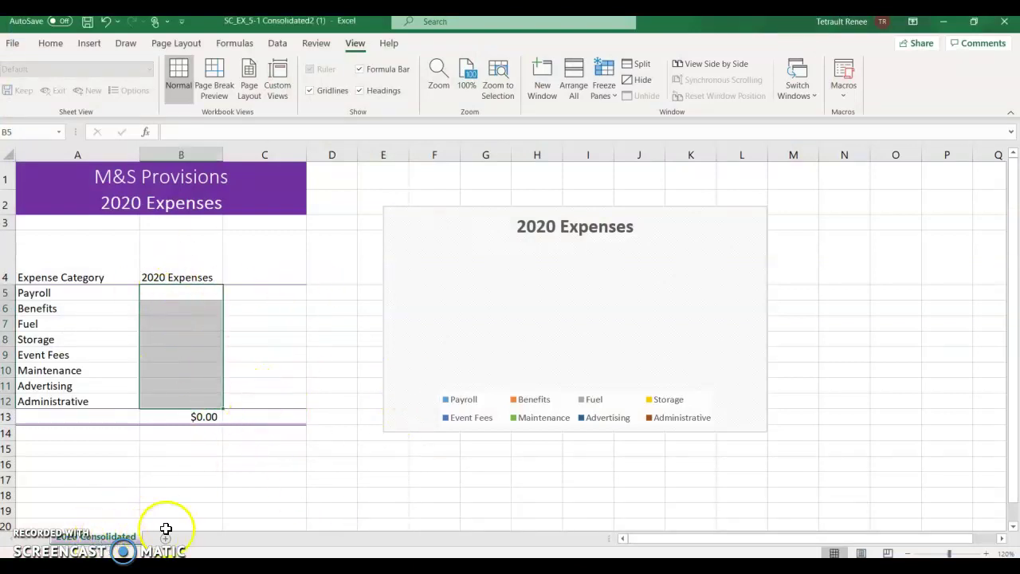
pyautogui.click(184, 295)
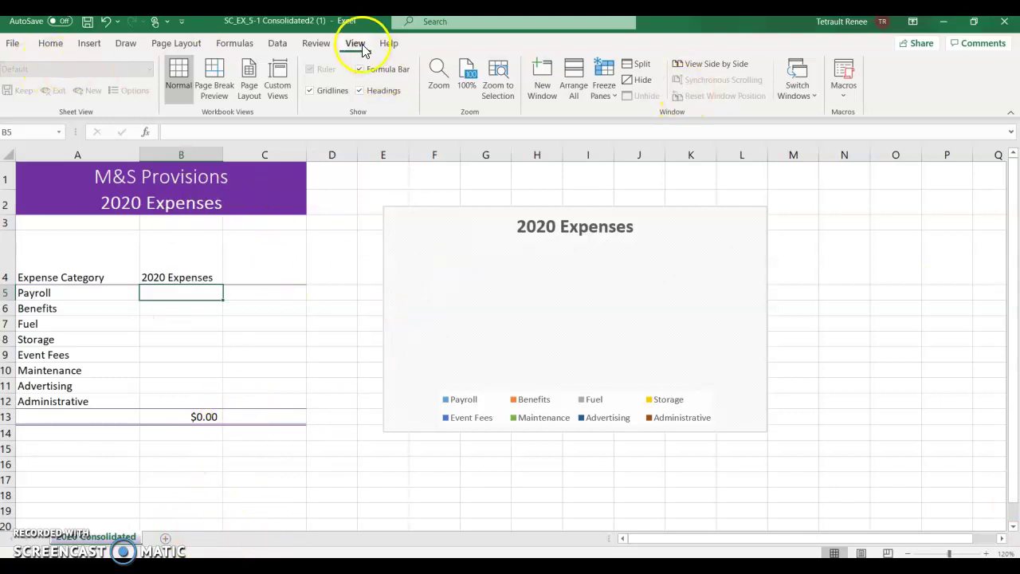
# - Arrange all four workbooks vertically, then maximize the consolidated workbook
pyautogui.click(576, 90)
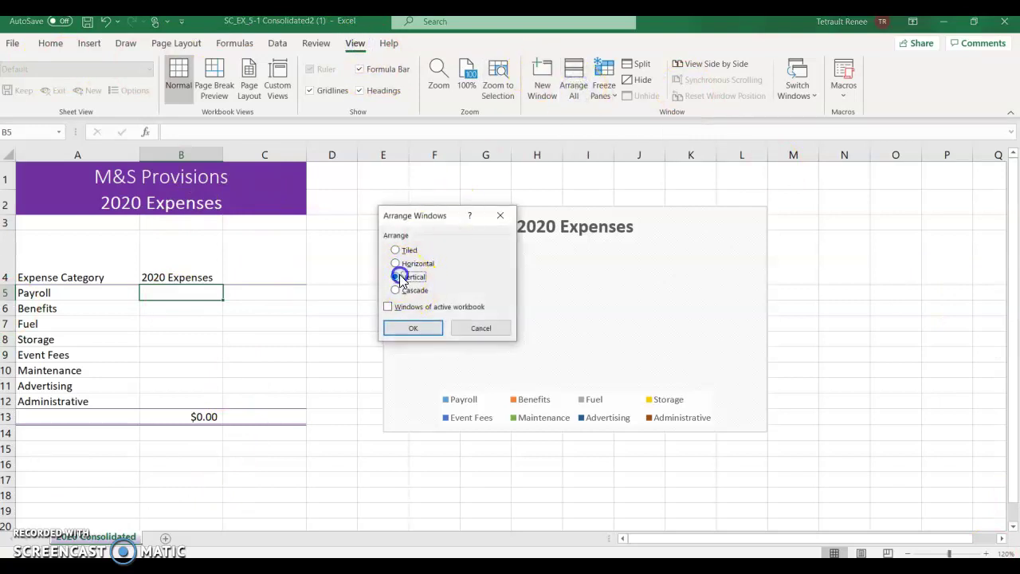
pyautogui.click(401, 327)
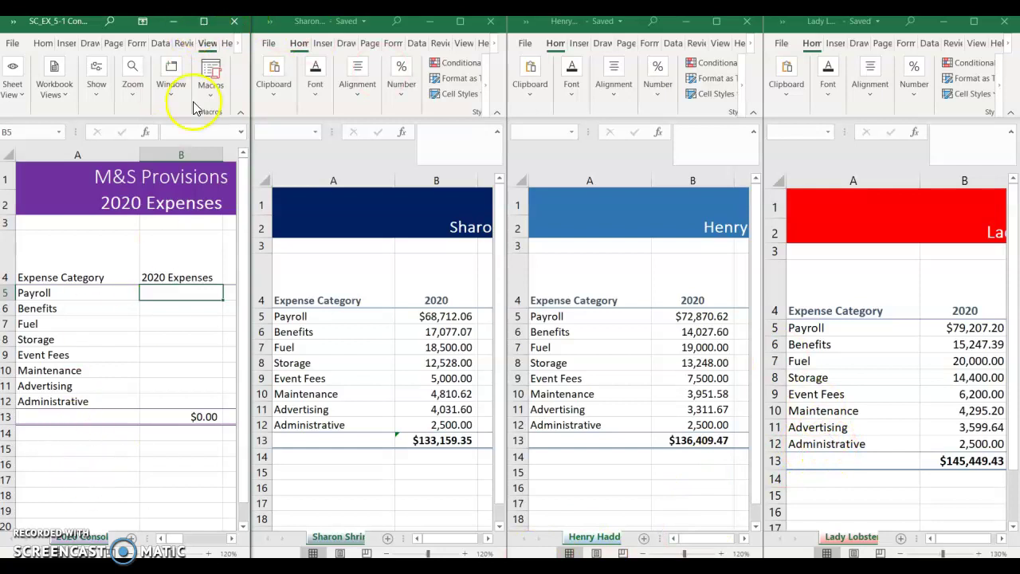
pyautogui.click(204, 21)
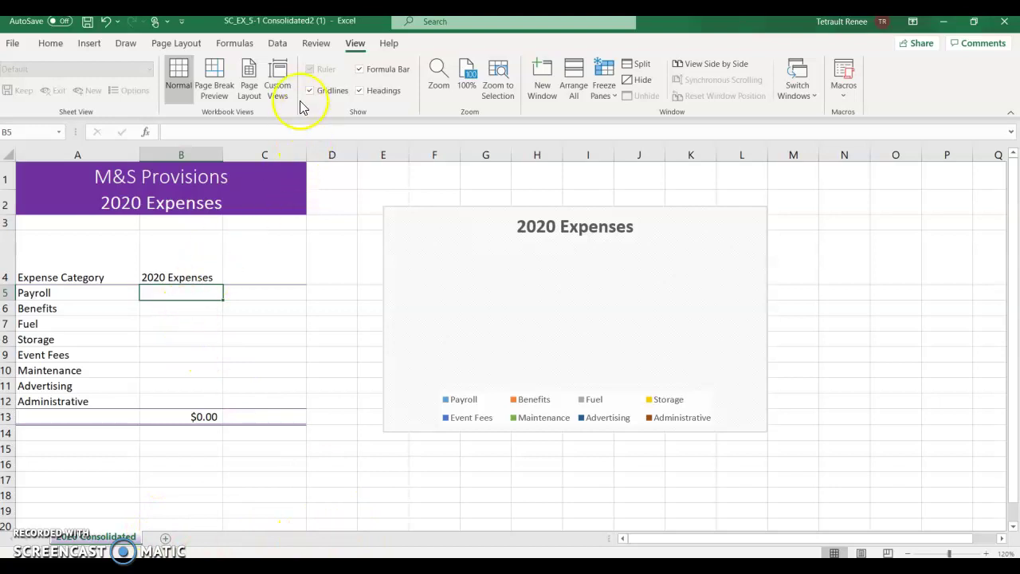
# - Start a SUM formula in B5 that references Lady Lobster's B5 Payroll value
pyautogui.click(233, 43)
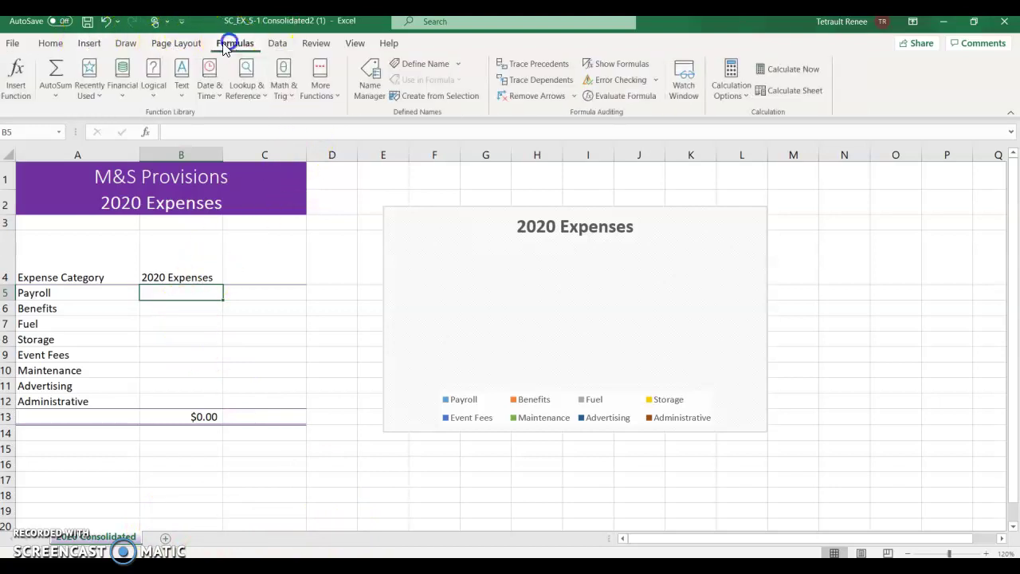
pyautogui.click(56, 71)
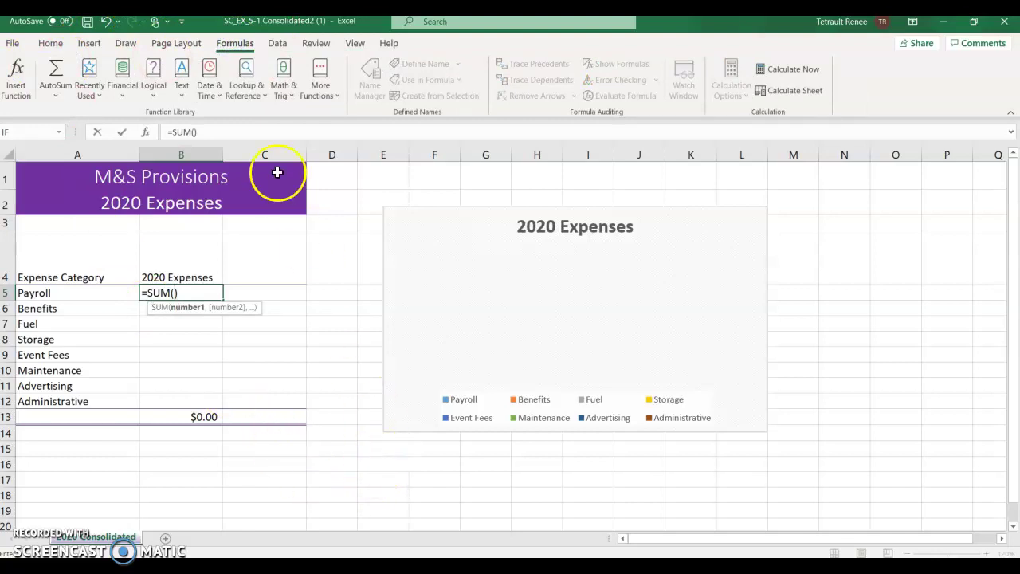
pyautogui.click(353, 42)
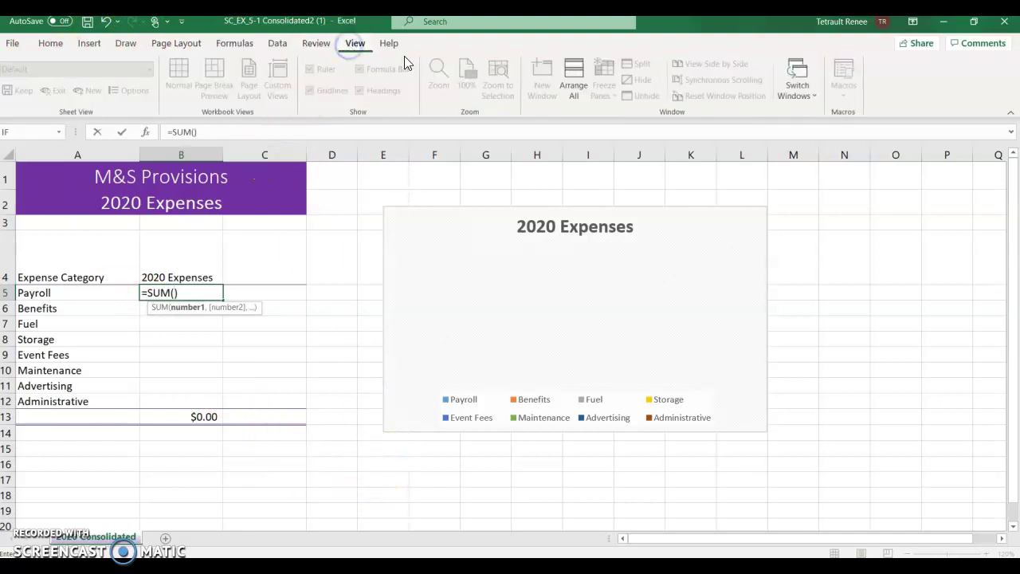
pyautogui.click(795, 84)
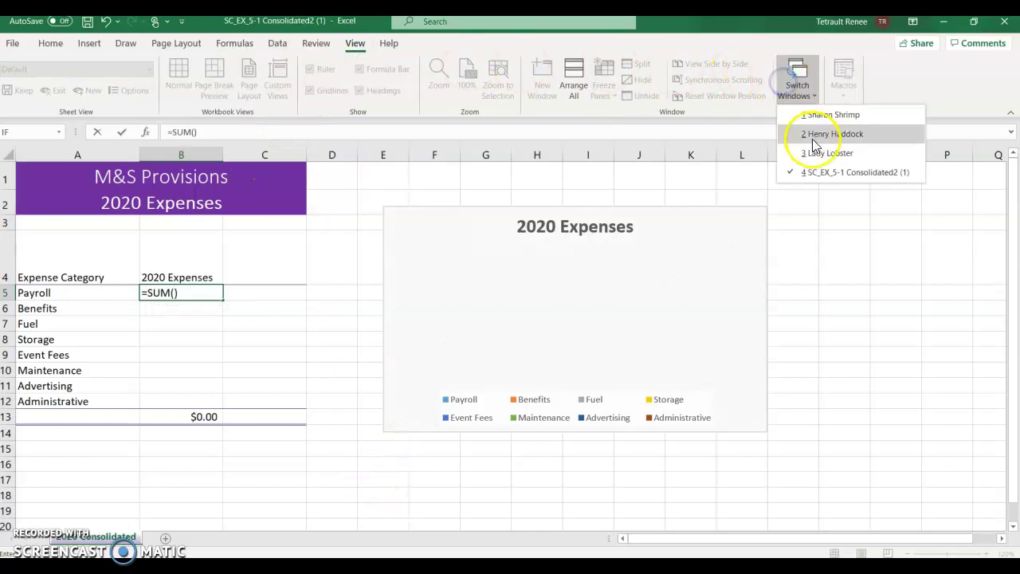
pyautogui.click(829, 154)
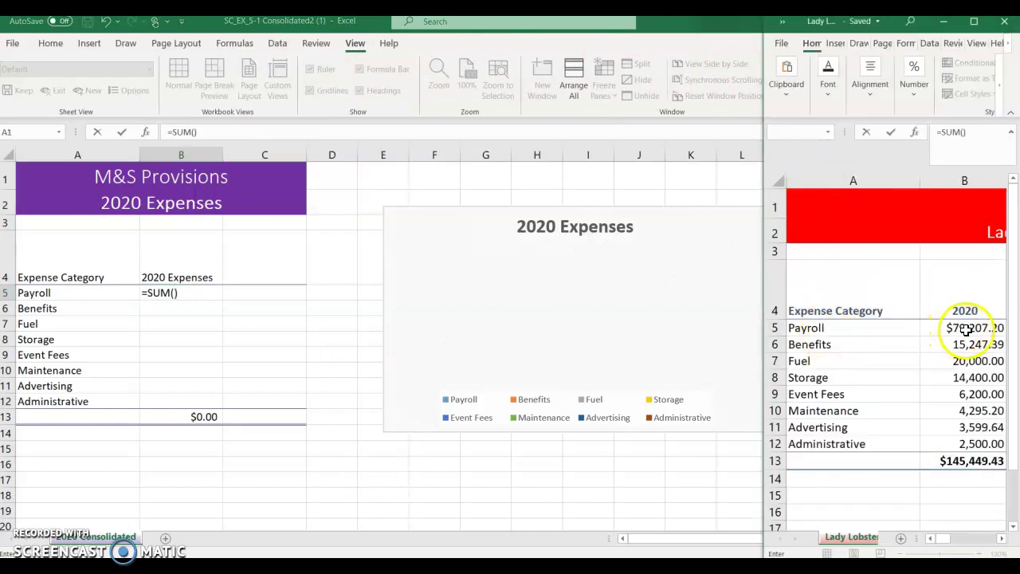
pyautogui.click(966, 328)
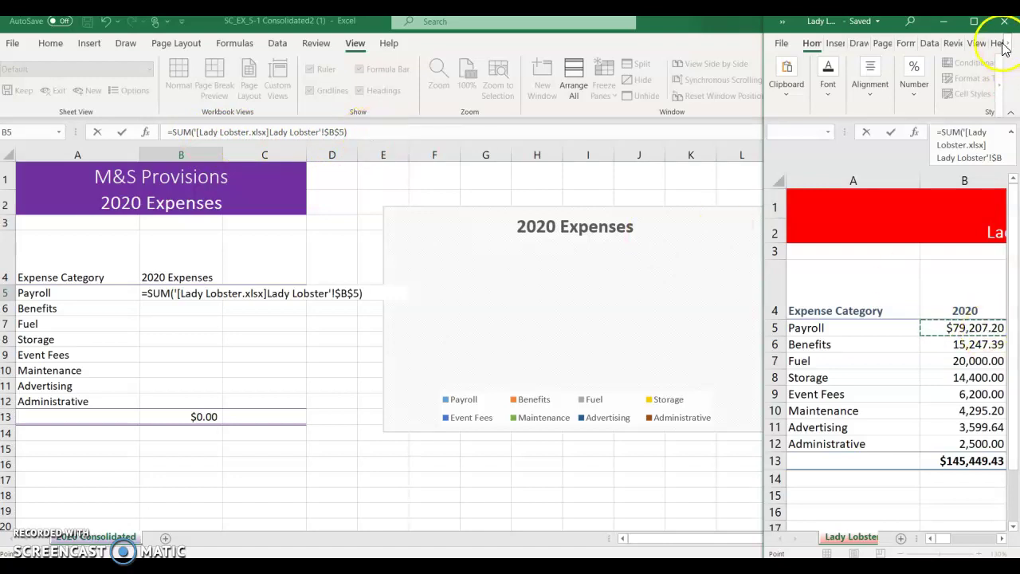
pyautogui.click(943, 24)
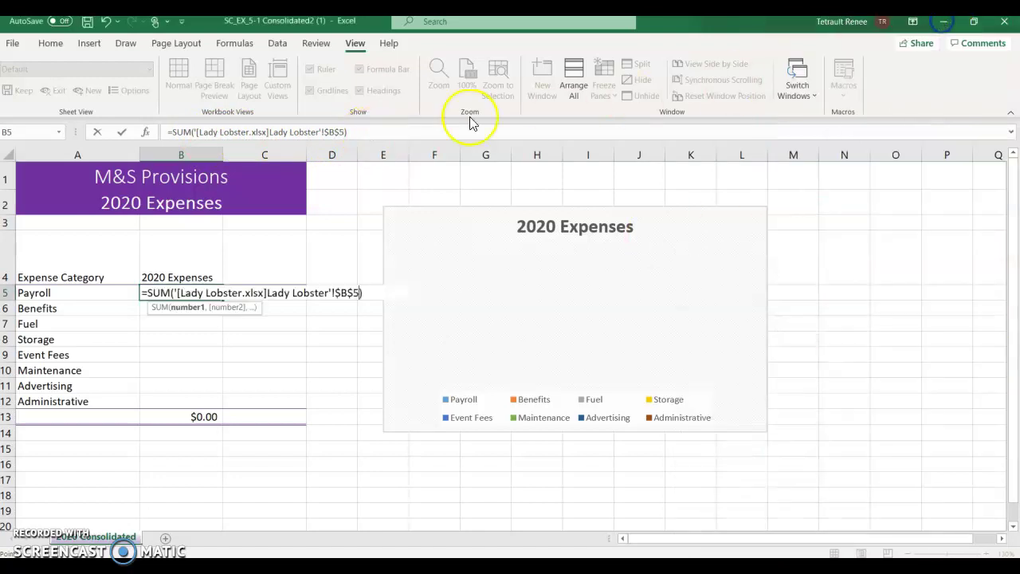
pyautogui.click(363, 131)
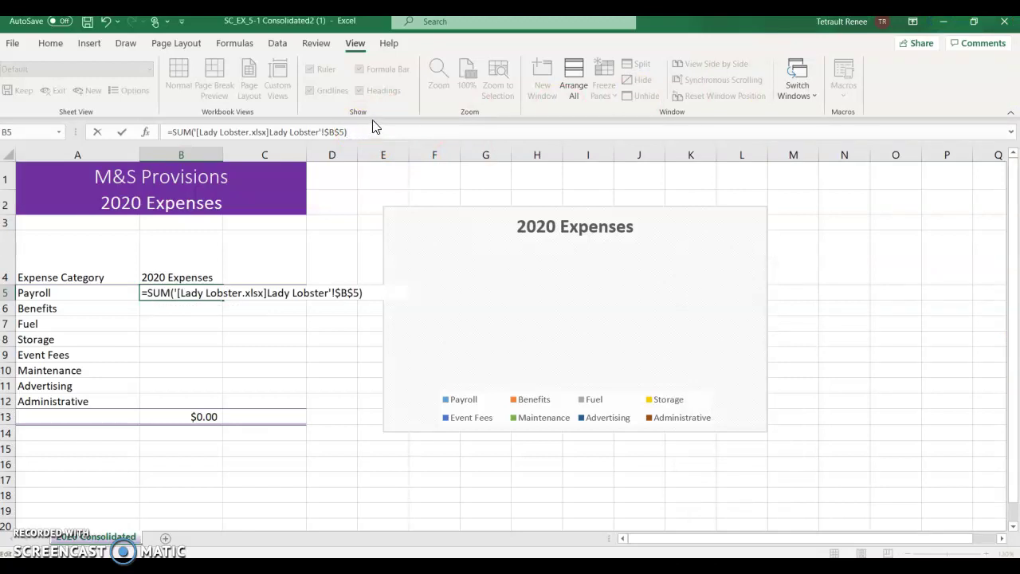
pyautogui.click(796, 92)
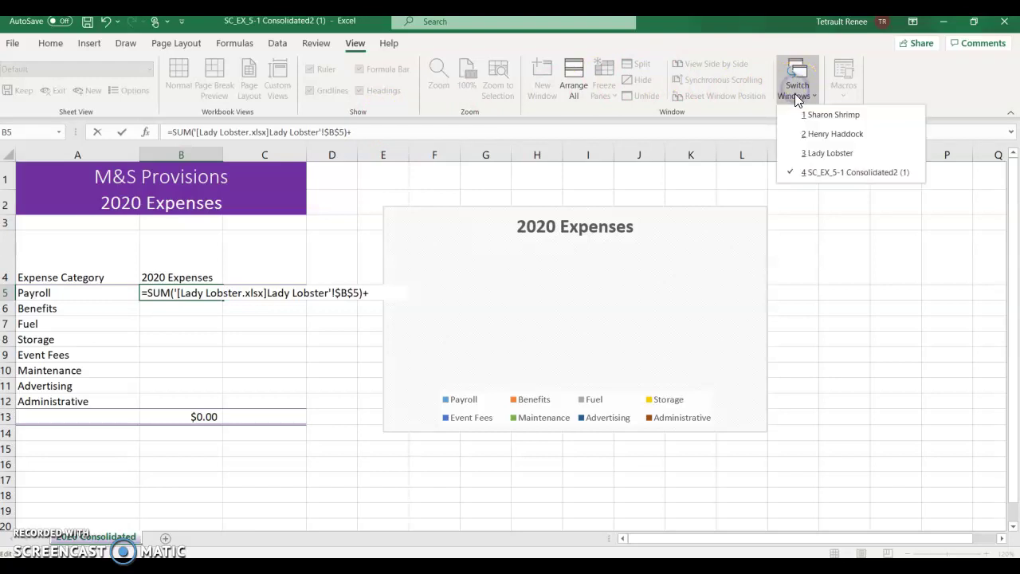
pyautogui.click(810, 136)
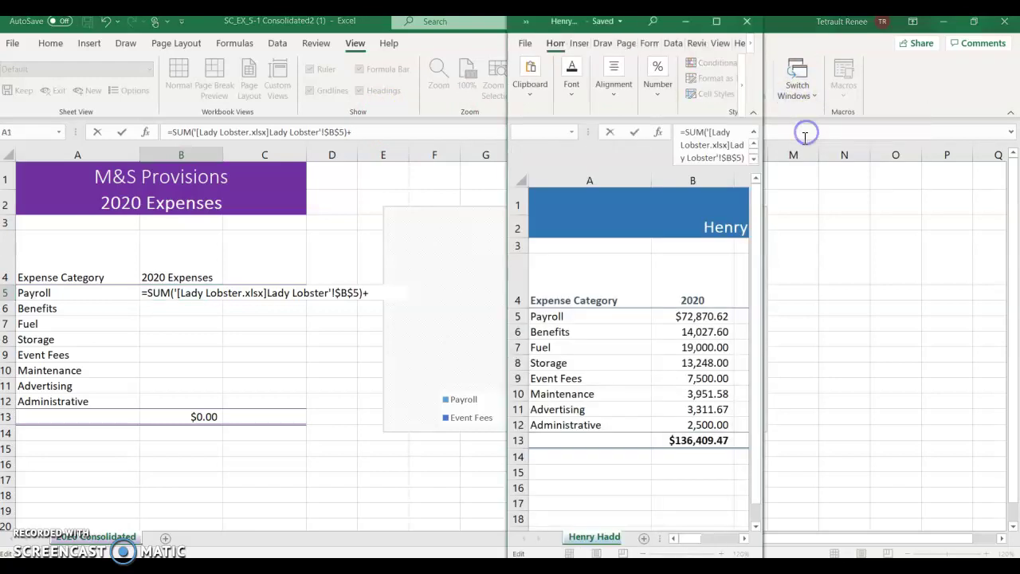
pyautogui.click(668, 317)
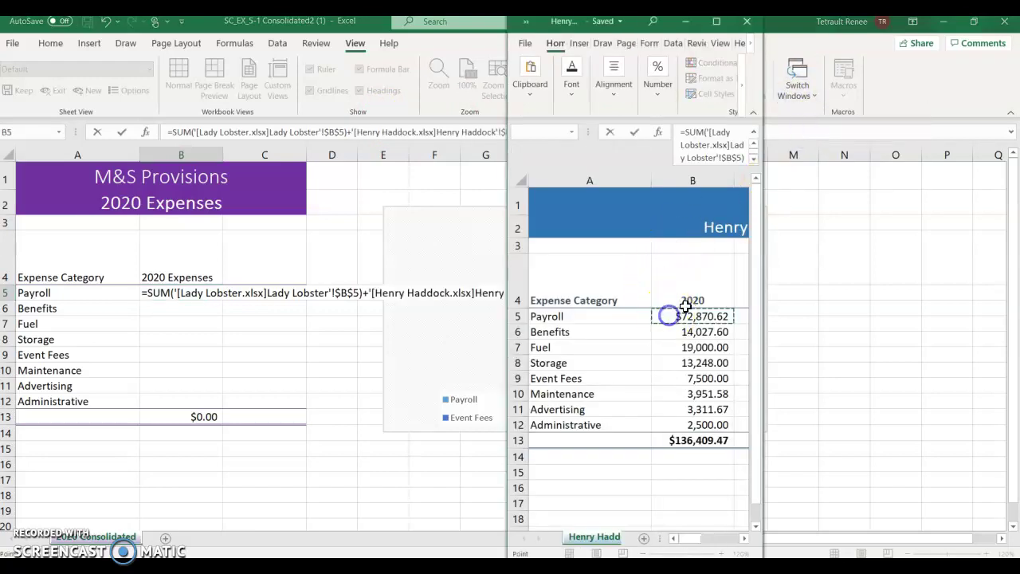
pyautogui.click(684, 22)
pyautogui.write('+')
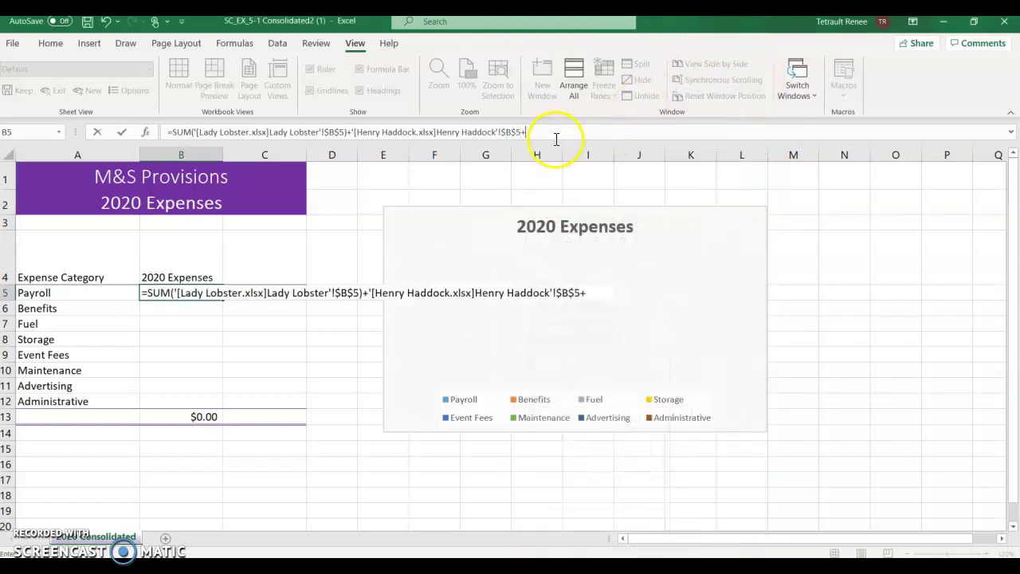
# - Add Sharon Shrimp's B5 Payroll value to the formula
pyautogui.click(797, 88)
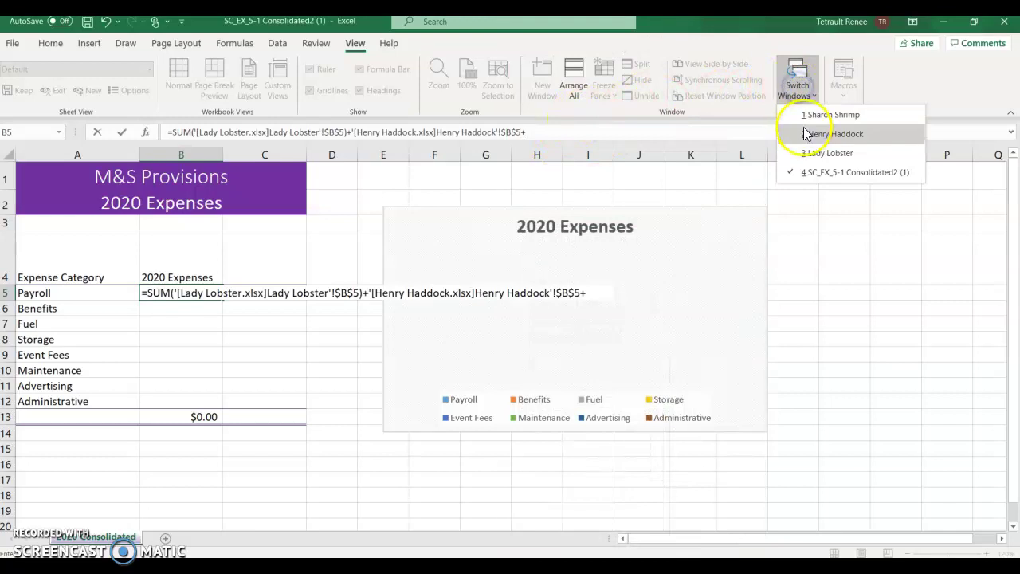
pyautogui.click(807, 114)
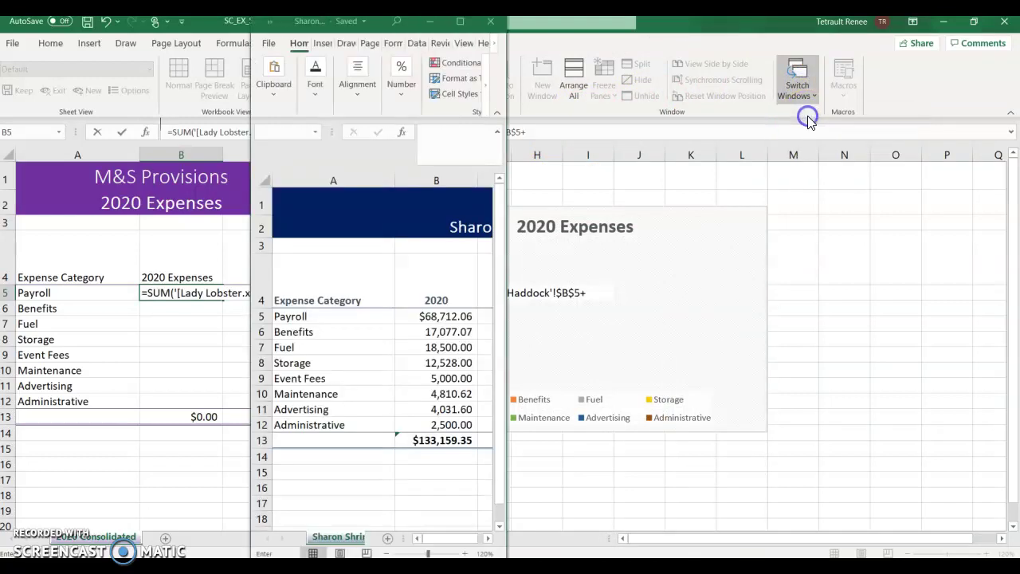
pyautogui.click(442, 316)
pyautogui.click(435, 26)
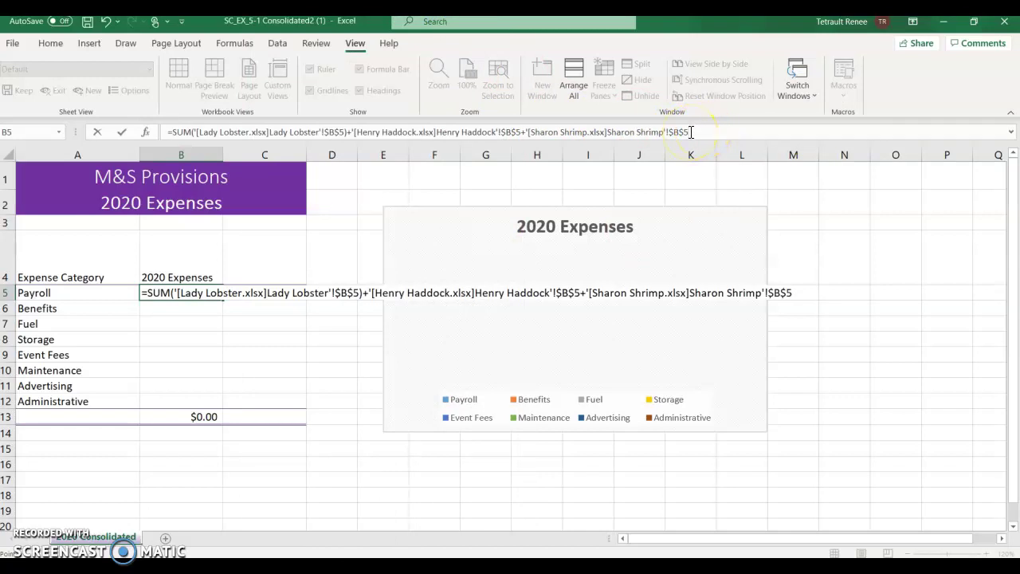
# - Change Sharon Shrimp's and Henry Haddock's $B$5 references to relative B5
pyautogui.press('Left')
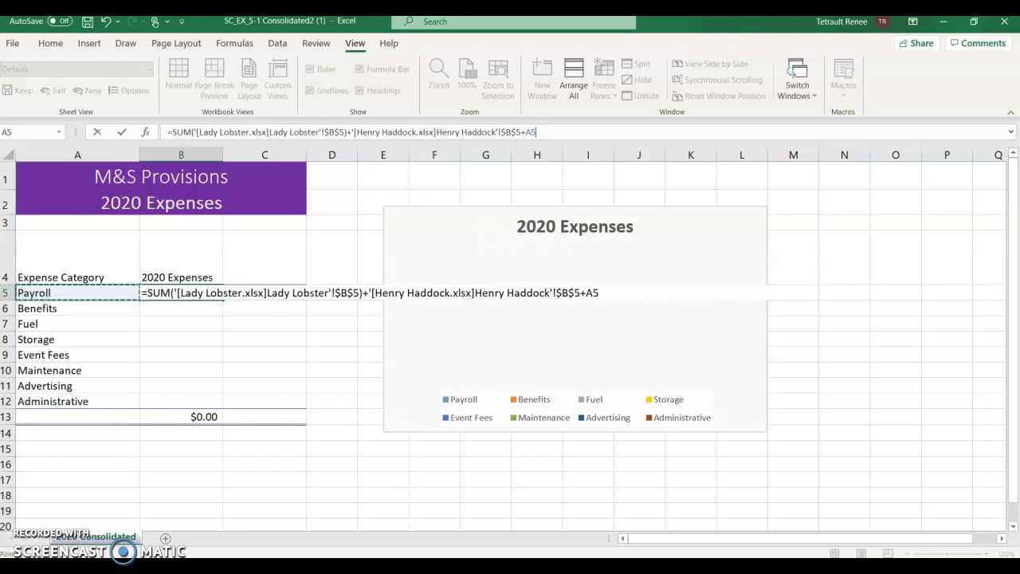
pyautogui.click(686, 132)
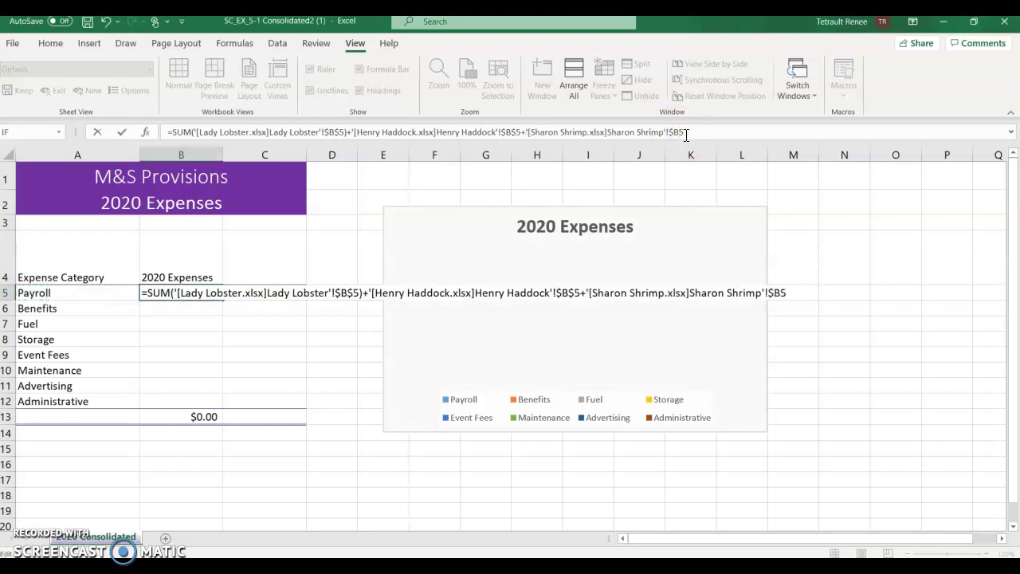
pyautogui.click(677, 133)
pyautogui.press('BackSpace')
pyautogui.click(516, 132)
pyautogui.press('BackSpace')
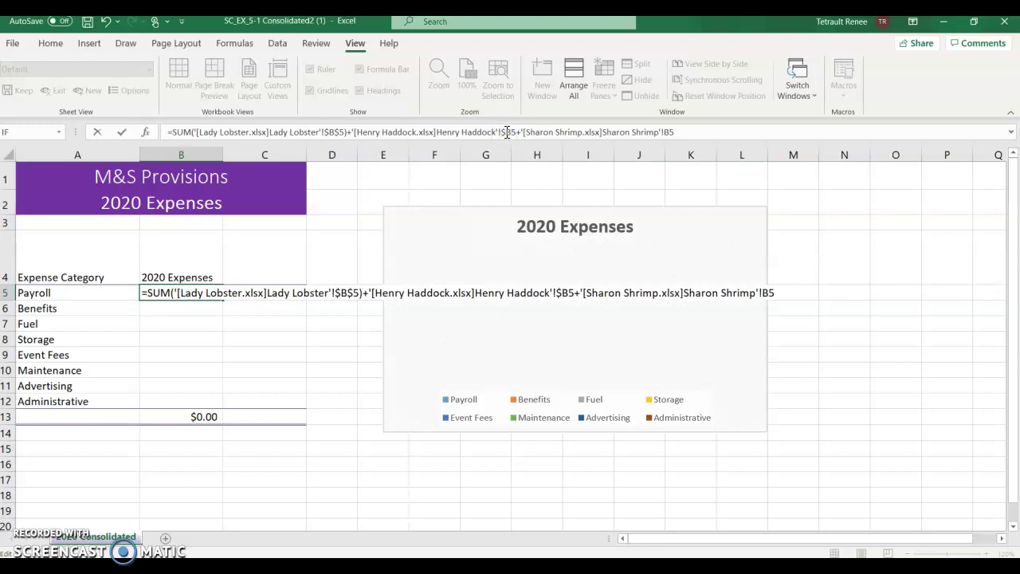
pyautogui.click(517, 132)
pyautogui.press('BackSpace')
# - Change Lady Lobster's $B$5 reference to relative B5
pyautogui.click(338, 133)
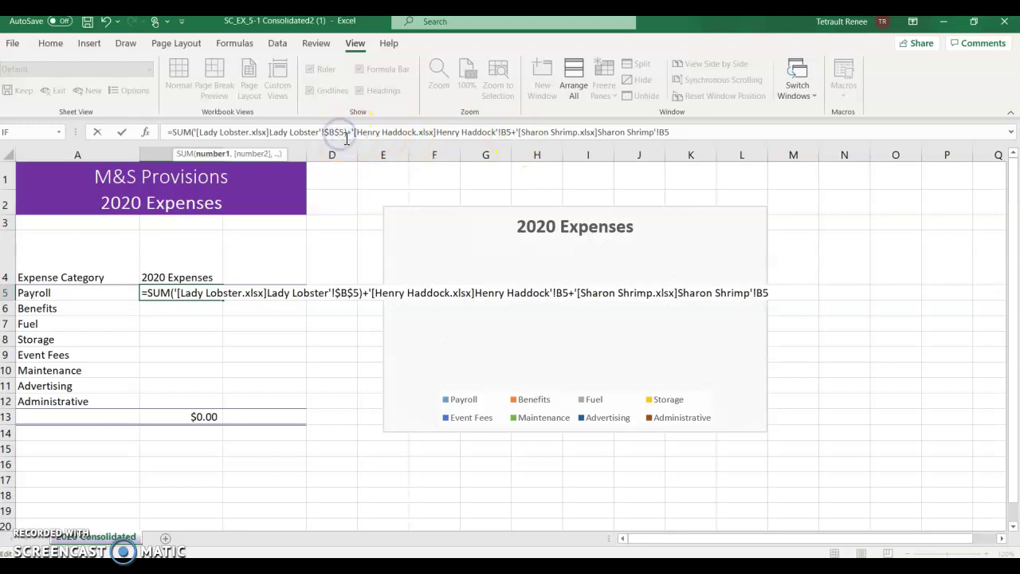
pyautogui.press('BackSpace')
pyautogui.click(327, 132)
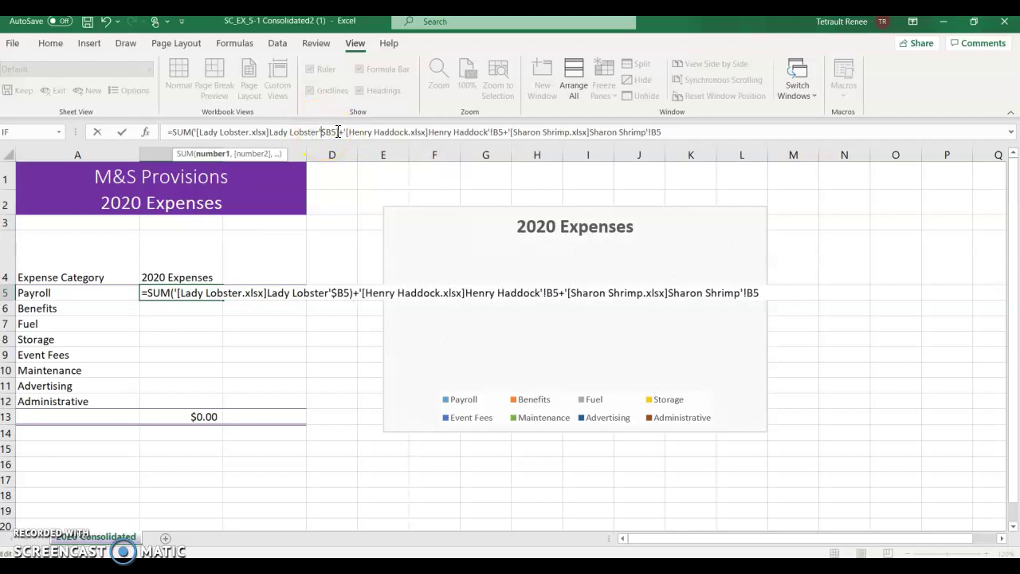
pyautogui.write('!')
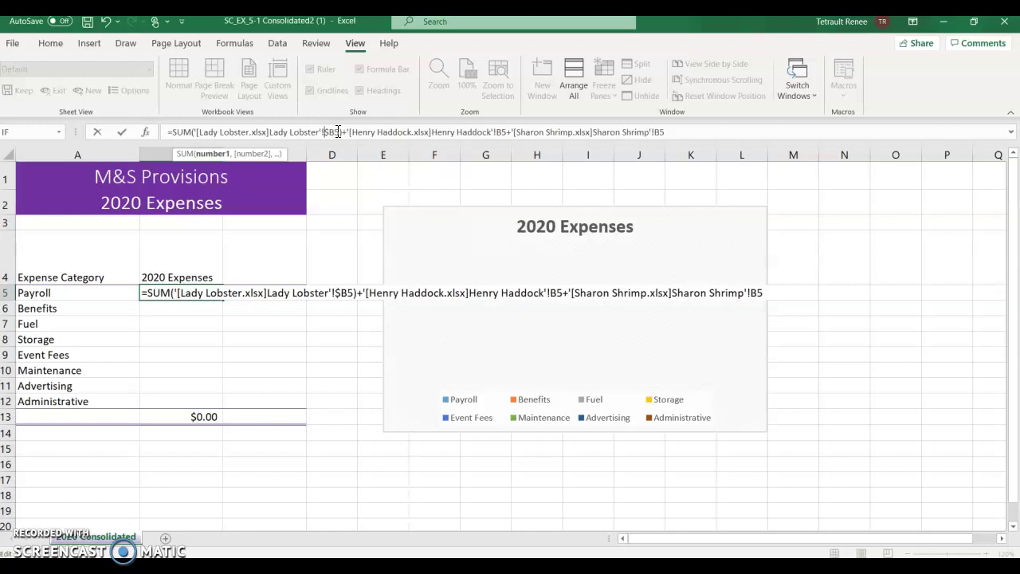
pyautogui.press('BackSpace')
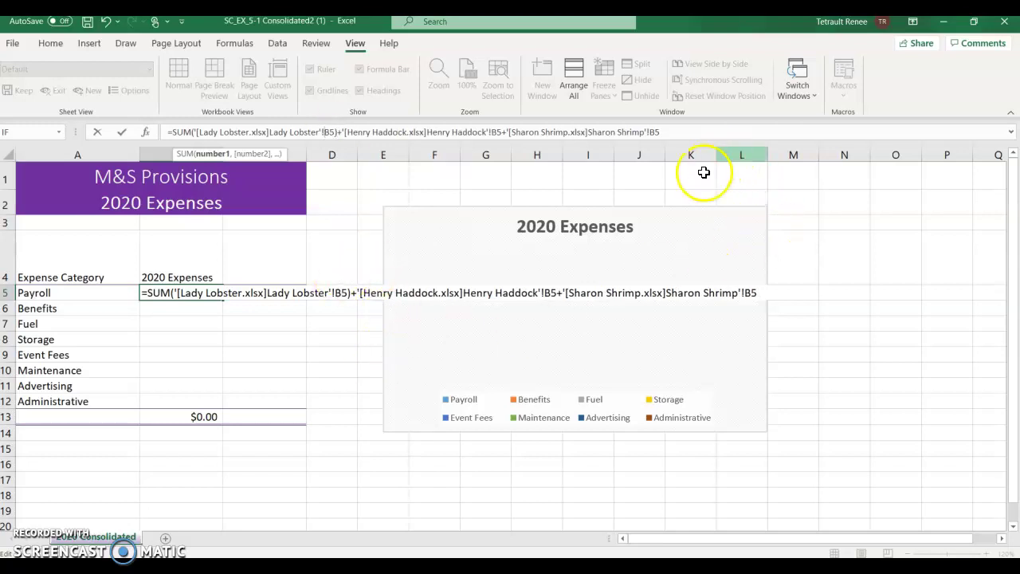
# - Enter the Payroll formula and fill it from B5 down to B12, totalling $415,018.25
pyautogui.press('Return')
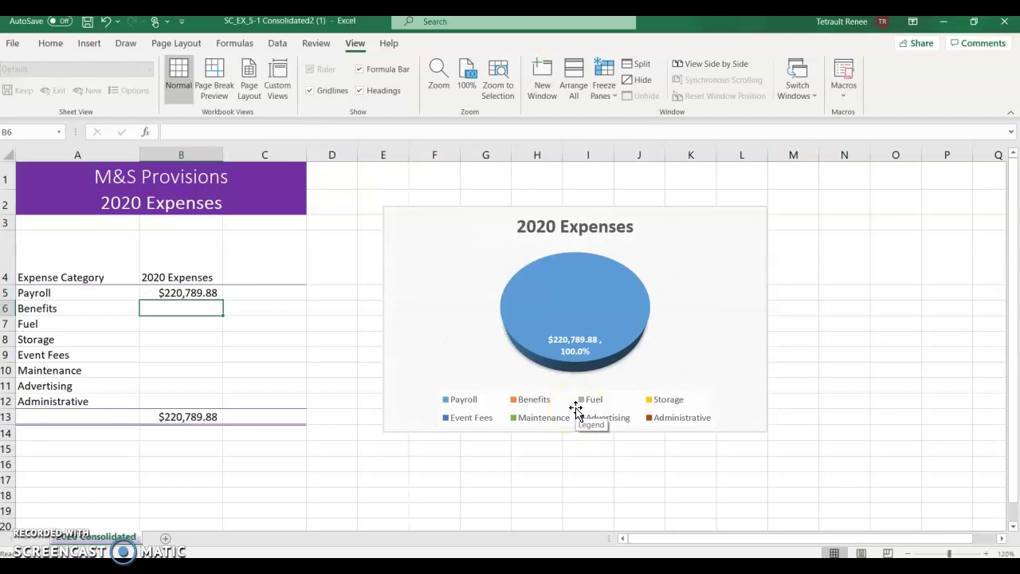
pyautogui.click(156, 290)
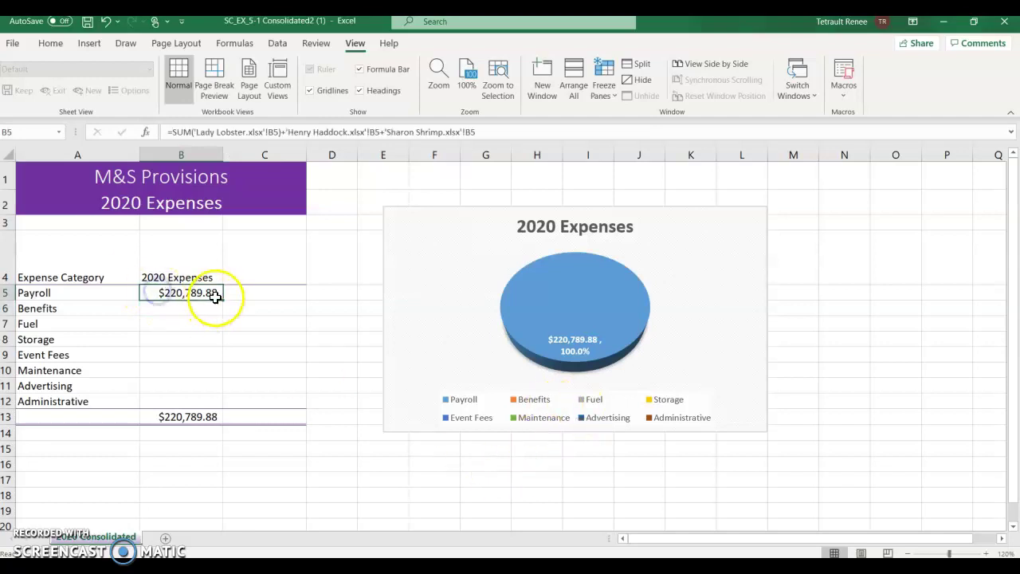
pyautogui.moveTo(224, 301); pyautogui.dragTo(226, 407)
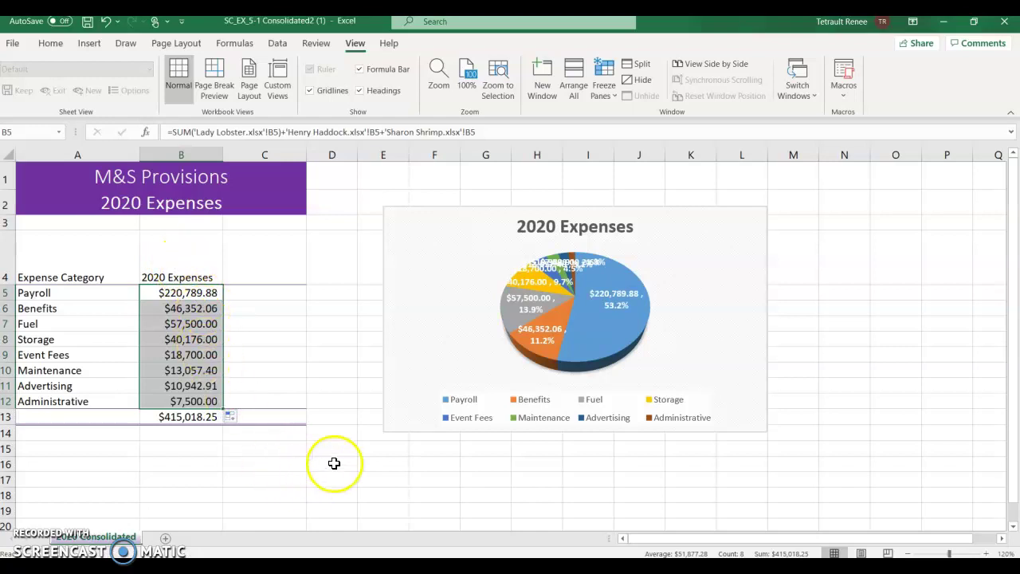